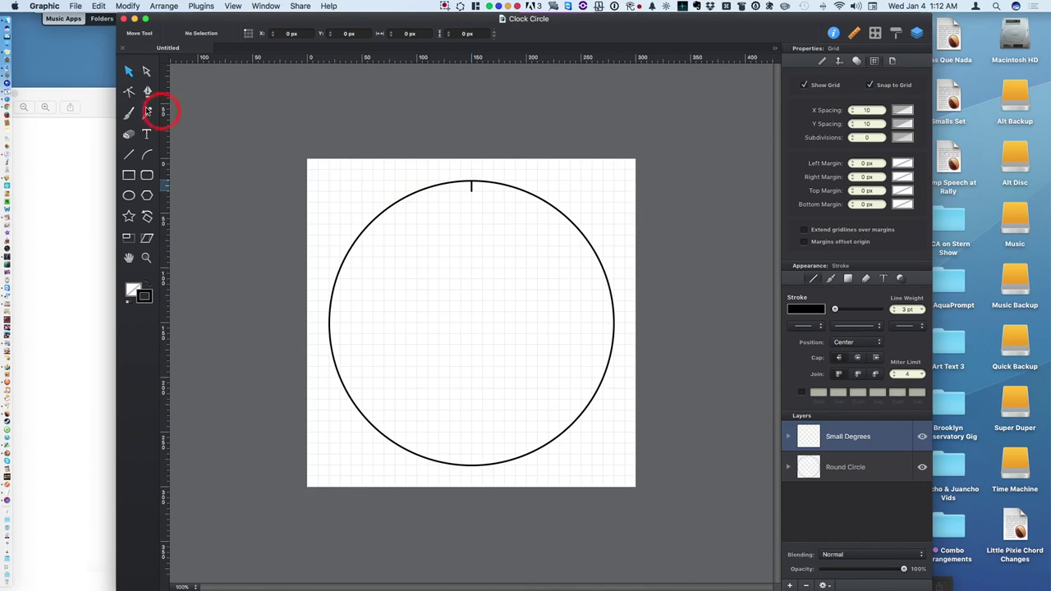
- Review the 0–1100 reference dial in Preview, then return to the Clock Circle drawing in Graphic
{"action": "left_click", "coordinate": [91, 103]}
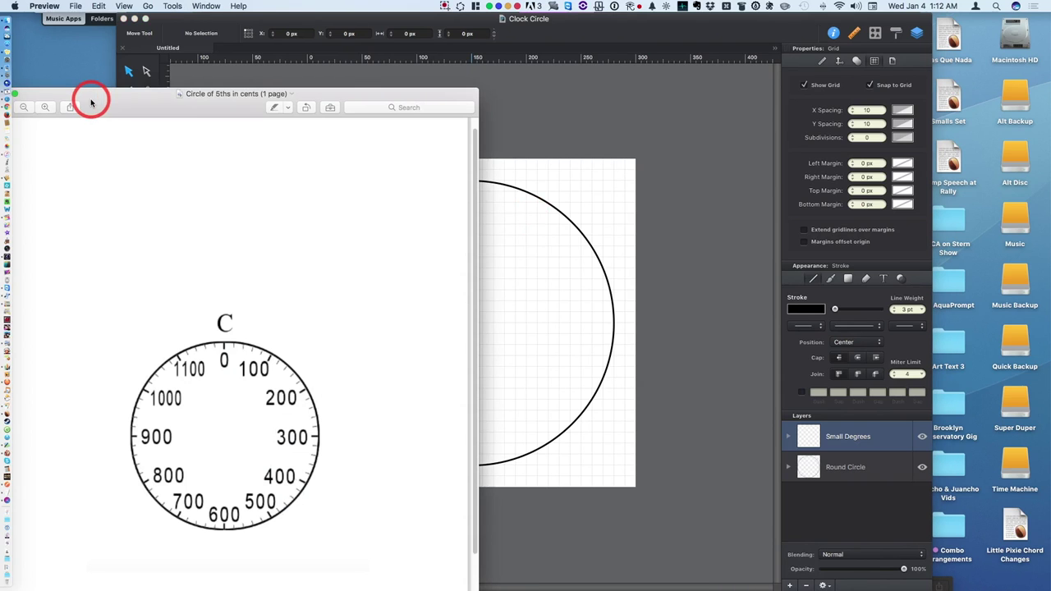
{"action": "left_click_drag", "start_coordinate": [244, 95], "coordinate": [379, 50]}
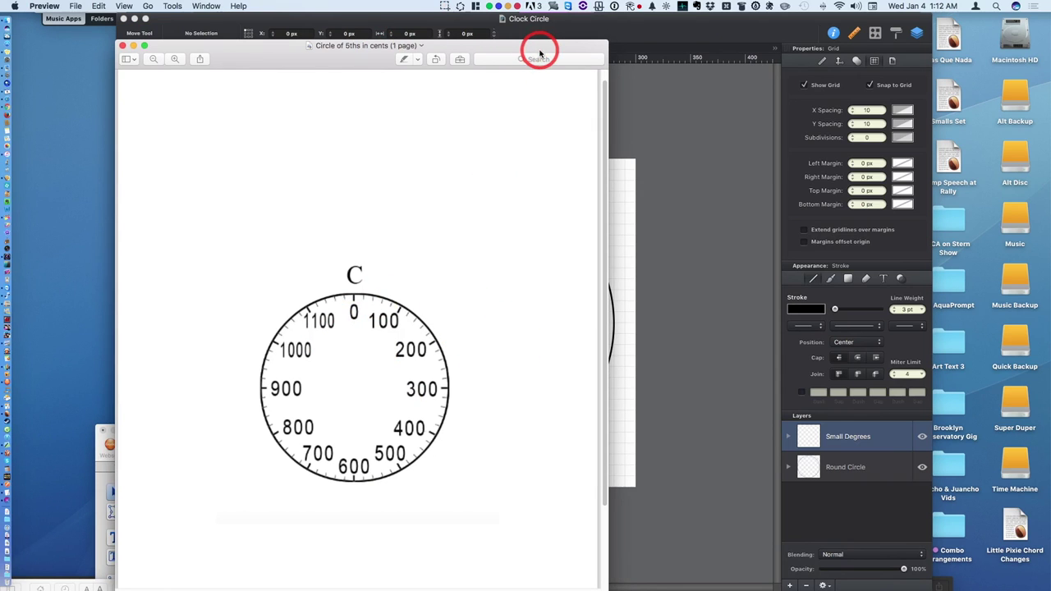
{"action": "mouse_move", "coordinate": [532, 51]}
{"action": "left_mouse_down"}
{"action": "mouse_move", "coordinate": [263, 38]}
{"action": "mouse_move", "coordinate": [164, 40]}
{"action": "mouse_move", "coordinate": [151, 52]}
{"action": "left_mouse_up"}
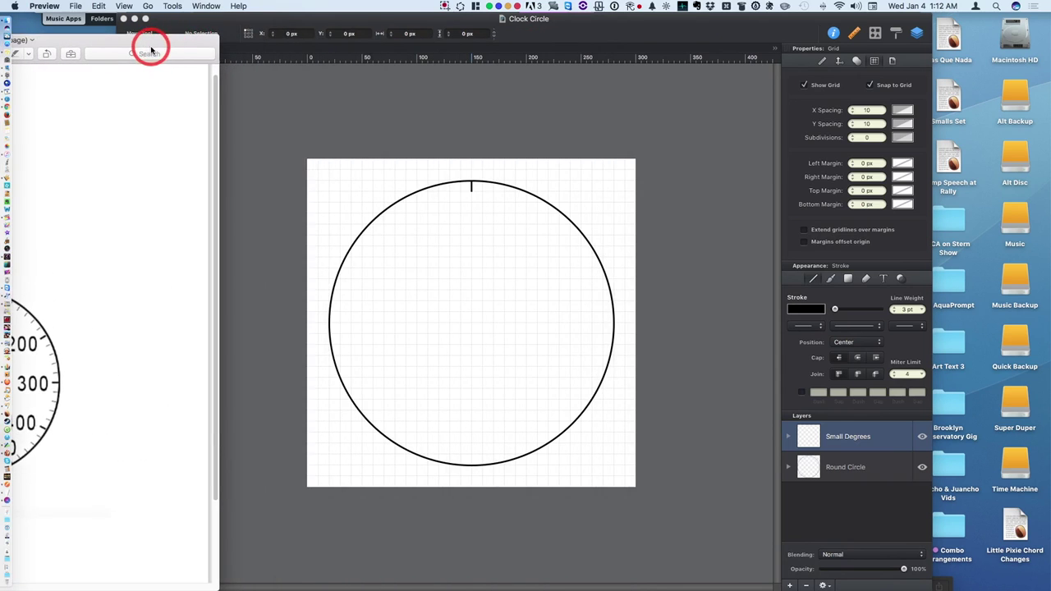
{"action": "left_click", "coordinate": [306, 19]}
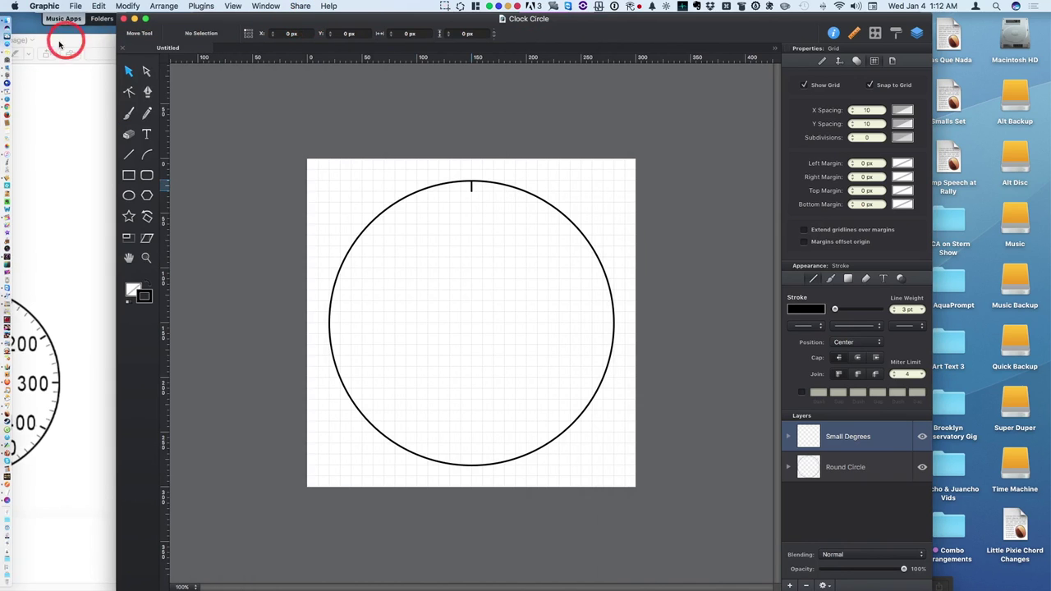
{"action": "left_click_drag", "start_coordinate": [51, 45], "coordinate": [498, 48]}
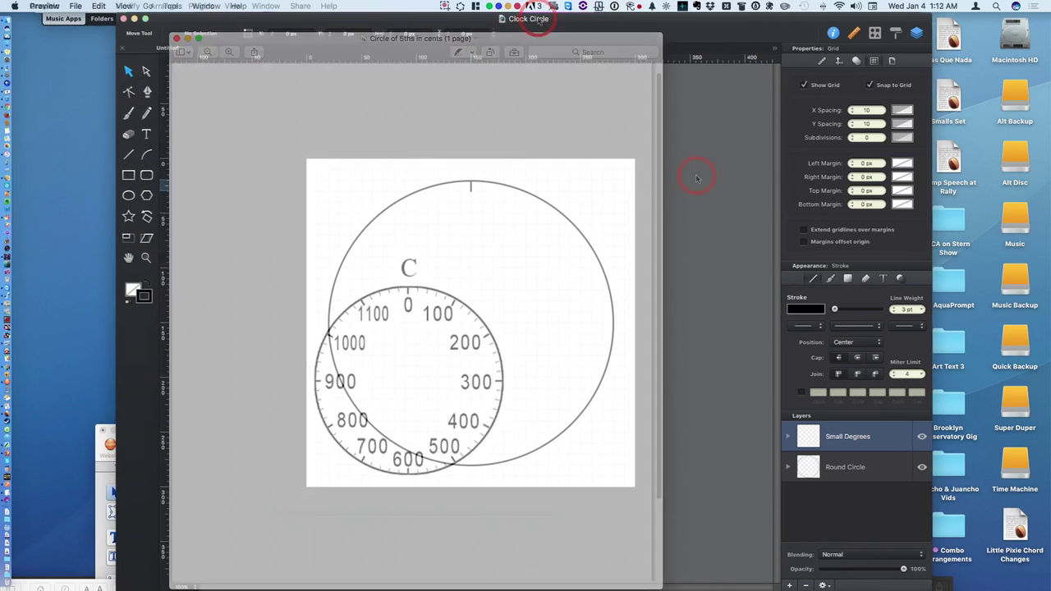
{"action": "left_click", "coordinate": [696, 178]}
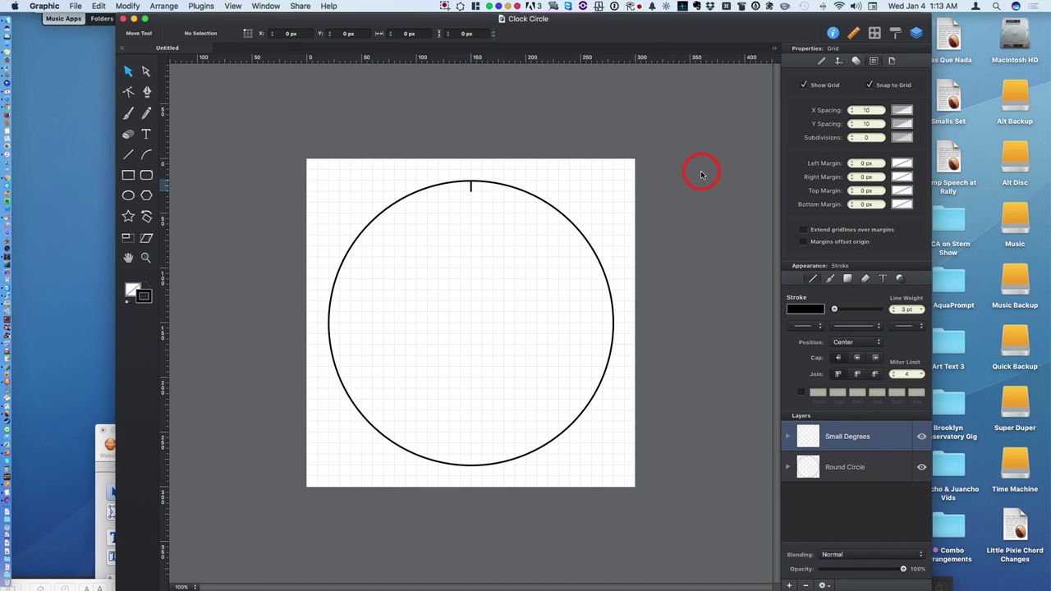
- Make Round Circle the active layer, confirming the grid's Y Spacing stays at 10 px
{"action": "left_click", "coordinate": [860, 477]}
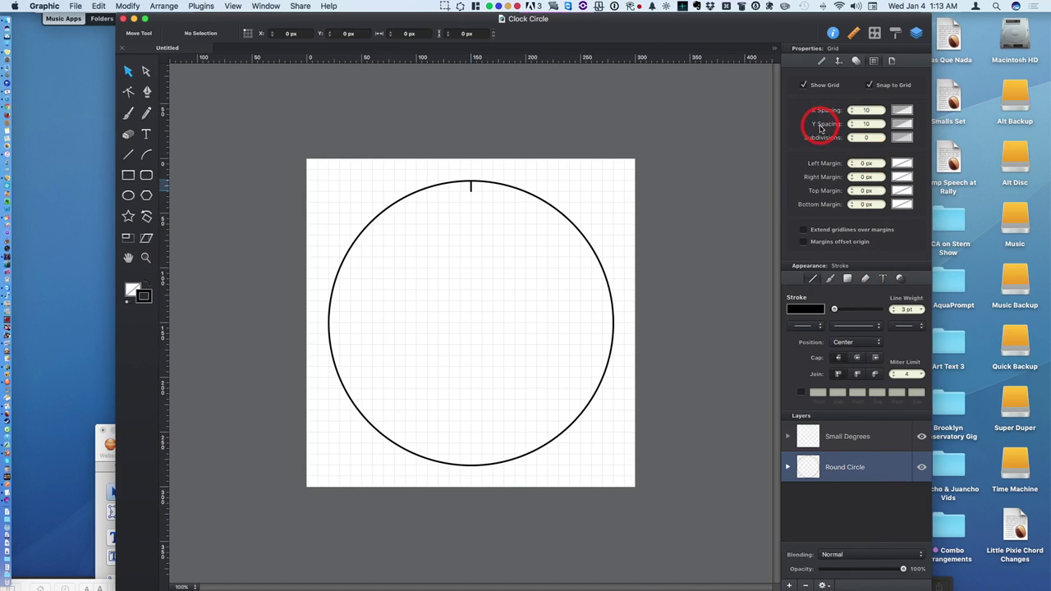
{"action": "left_click", "coordinate": [872, 125]}
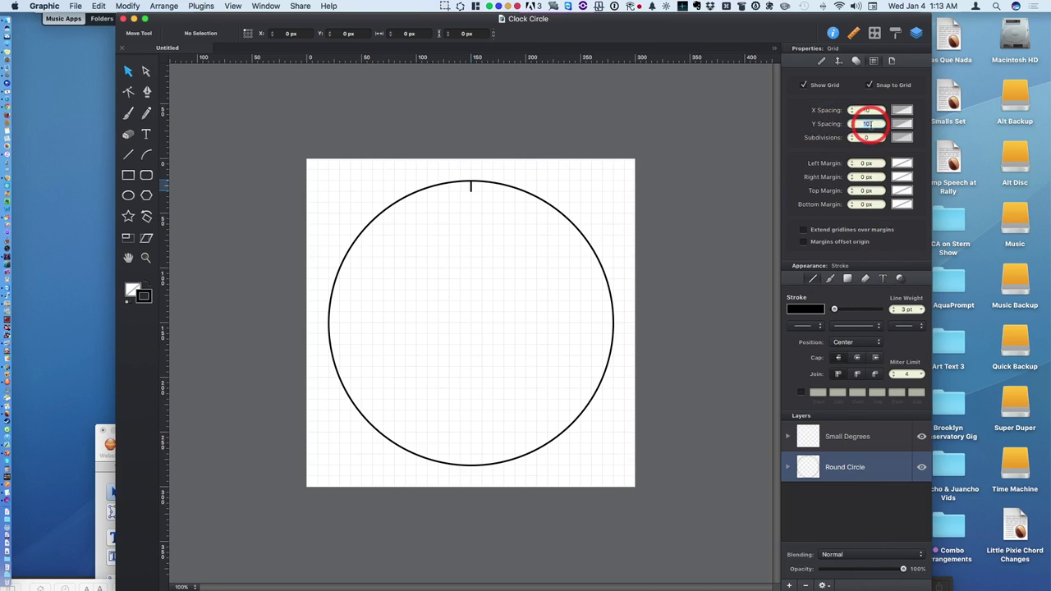
{"action": "left_click", "coordinate": [870, 87]}
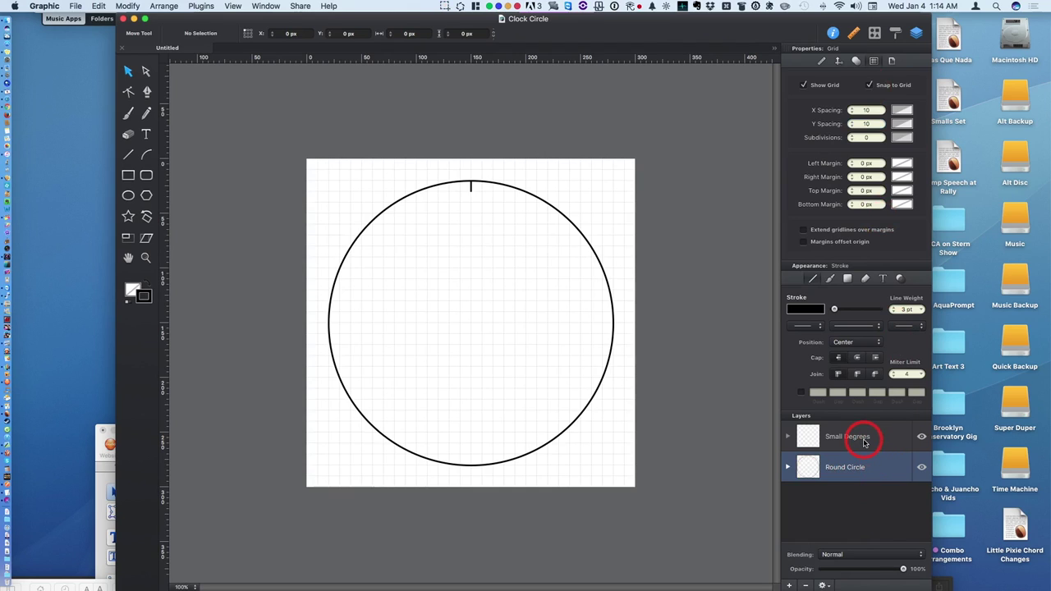
{"action": "left_click", "coordinate": [864, 442]}
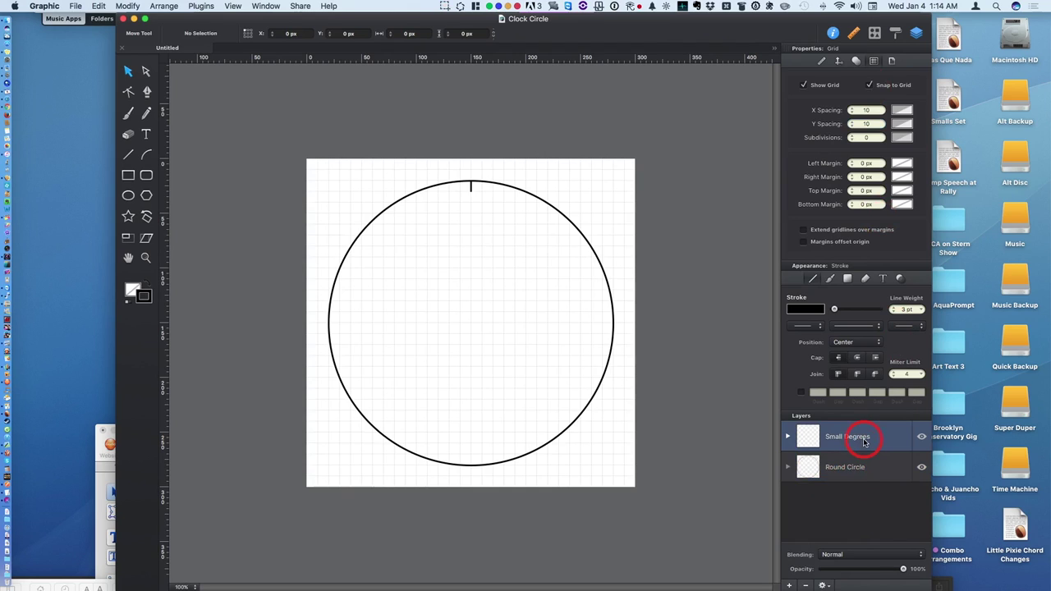
{"action": "left_click", "coordinate": [859, 470]}
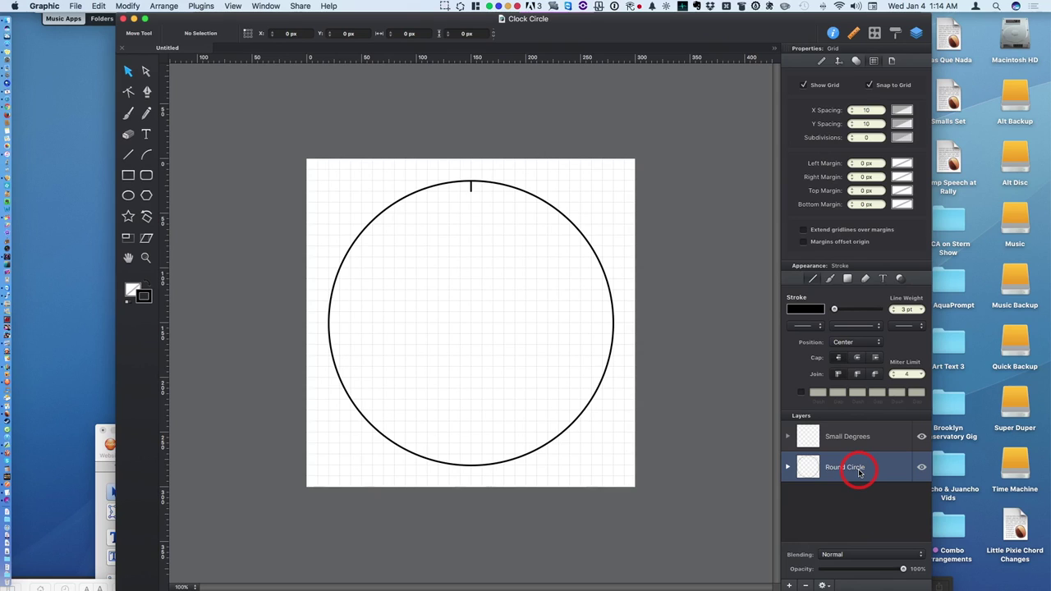
{"action": "left_click", "coordinate": [600, 377]}
{"action": "left_click_drag", "start_coordinate": [600, 377], "coordinate": [577, 366]}
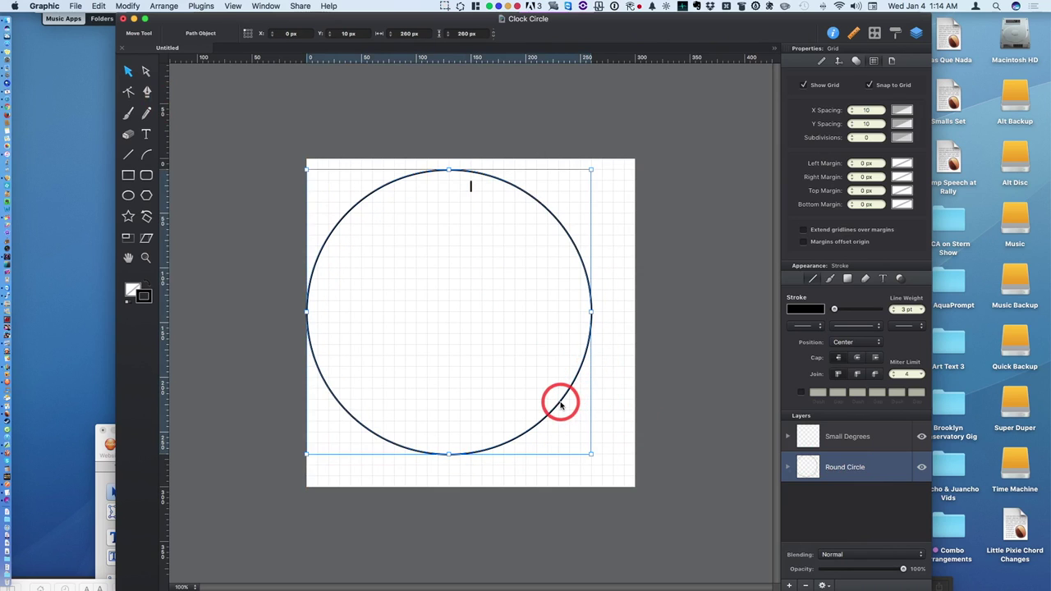
{"action": "key", "text": "shift+Right"}
{"action": "key", "text": "shift+Right"}
{"action": "key", "text": "shift+Down"}
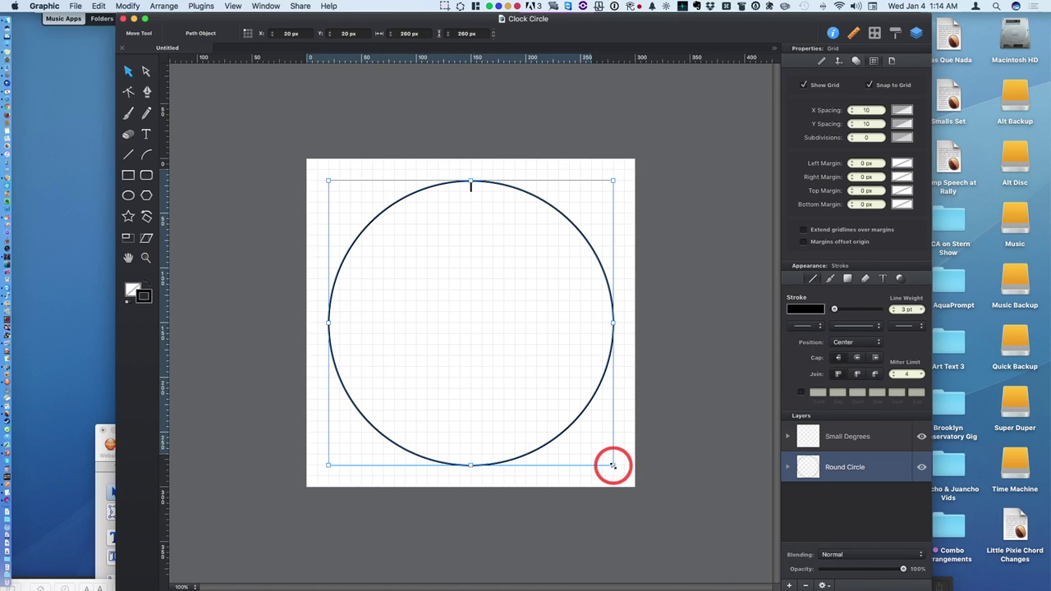
{"action": "mouse_move", "coordinate": [613, 466]}
{"action": "left_mouse_down"}
{"action": "mouse_move", "coordinate": [482, 293]}
{"action": "mouse_move", "coordinate": [506, 315]}
{"action": "mouse_move", "coordinate": [493, 452]}
{"action": "mouse_move", "coordinate": [590, 441]}
{"action": "mouse_move", "coordinate": [643, 392]}
{"action": "mouse_move", "coordinate": [585, 455]}
{"action": "mouse_move", "coordinate": [568, 549]}
{"action": "mouse_move", "coordinate": [631, 452]}
{"action": "mouse_move", "coordinate": [616, 460]}
{"action": "left_mouse_up"}
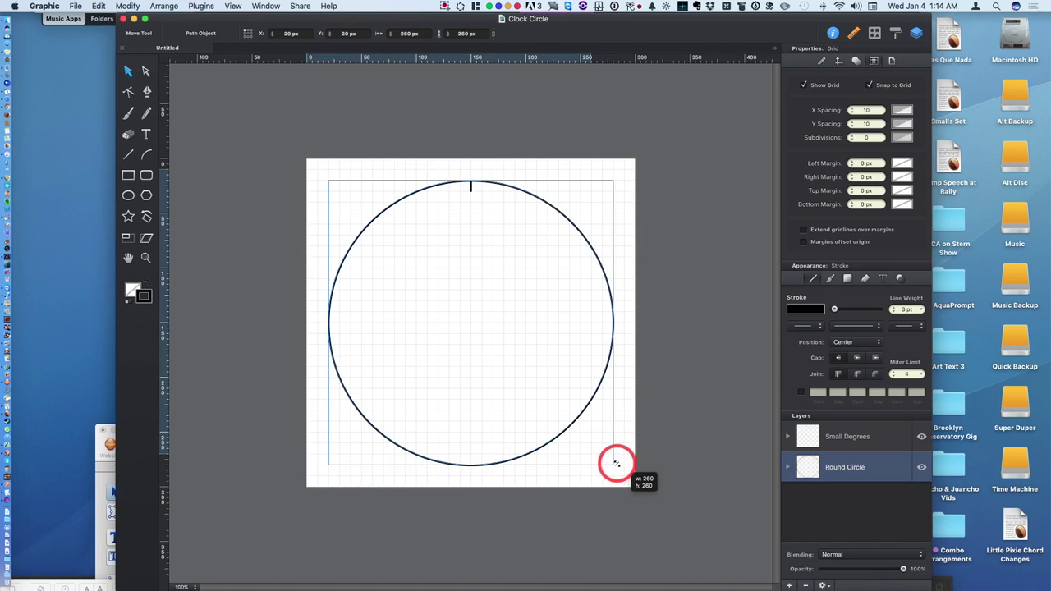
{"action": "left_click", "coordinate": [715, 467]}
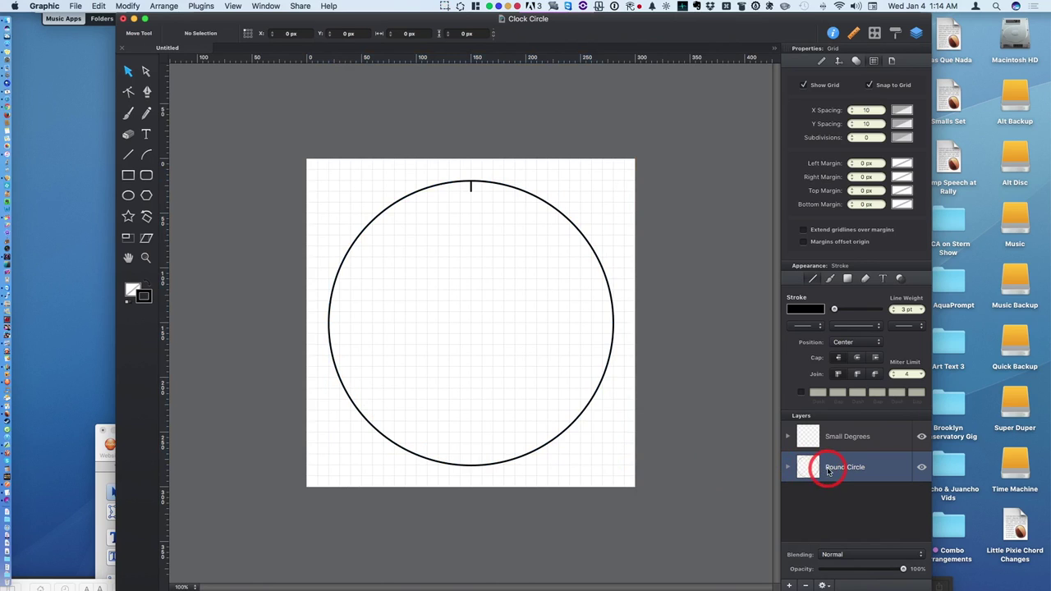
- Rotate-copy the top tick on Small Degrees every 6° about the circle centre to make 60 ticks
{"action": "left_click", "coordinate": [843, 442]}
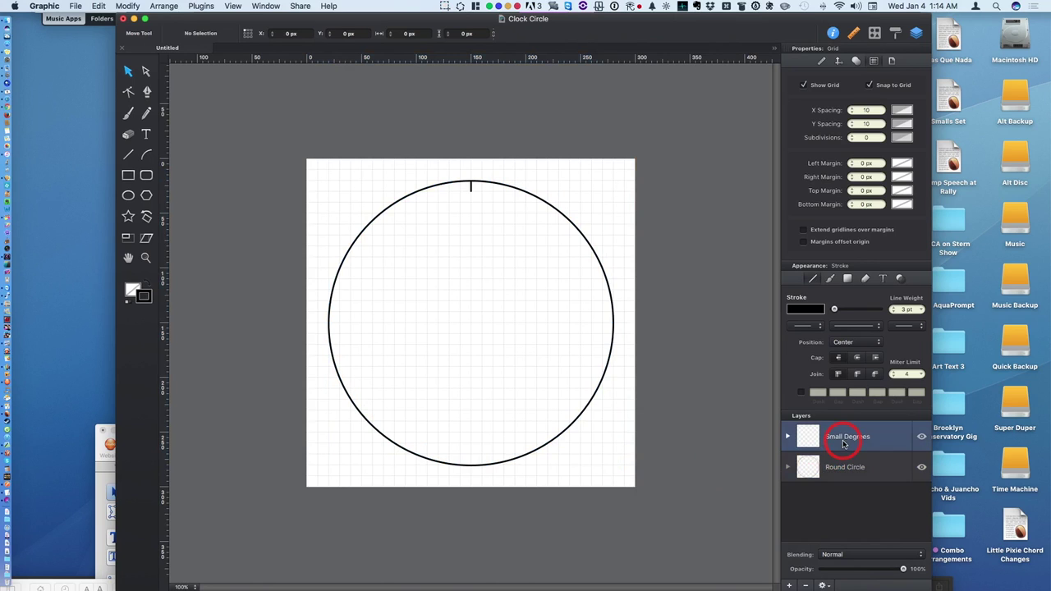
{"action": "left_click", "coordinate": [470, 189]}
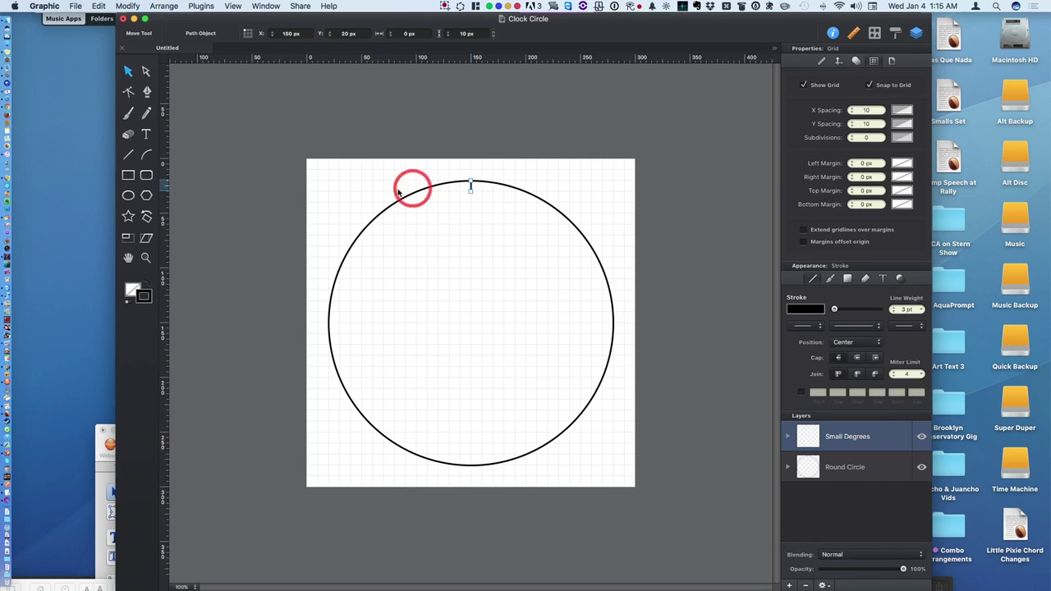
{"action": "left_click", "coordinate": [147, 217]}
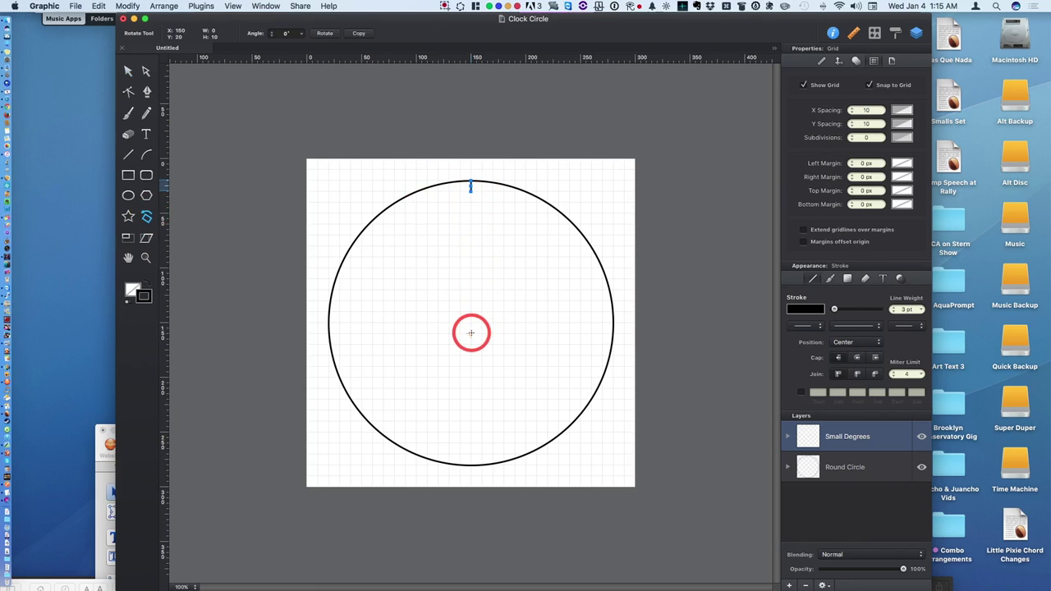
{"action": "left_click", "coordinate": [470, 333]}
{"action": "left_click", "coordinate": [286, 33]}
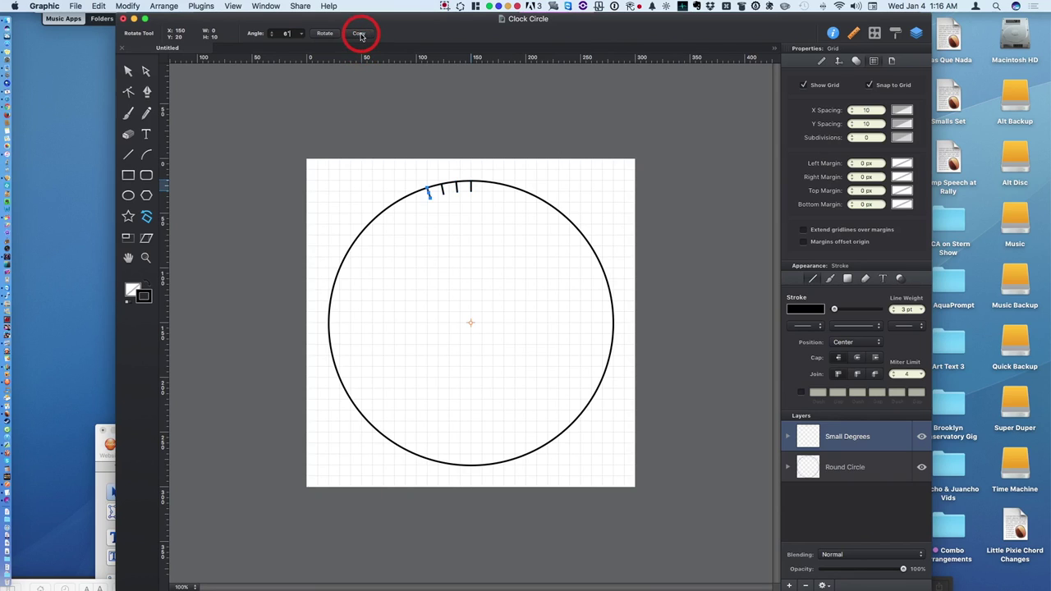
{"action": "left_click", "coordinate": [360, 37]}
{"action": "left_click", "coordinate": [360, 36]}
{"action": "left_click", "coordinate": [360, 36]}
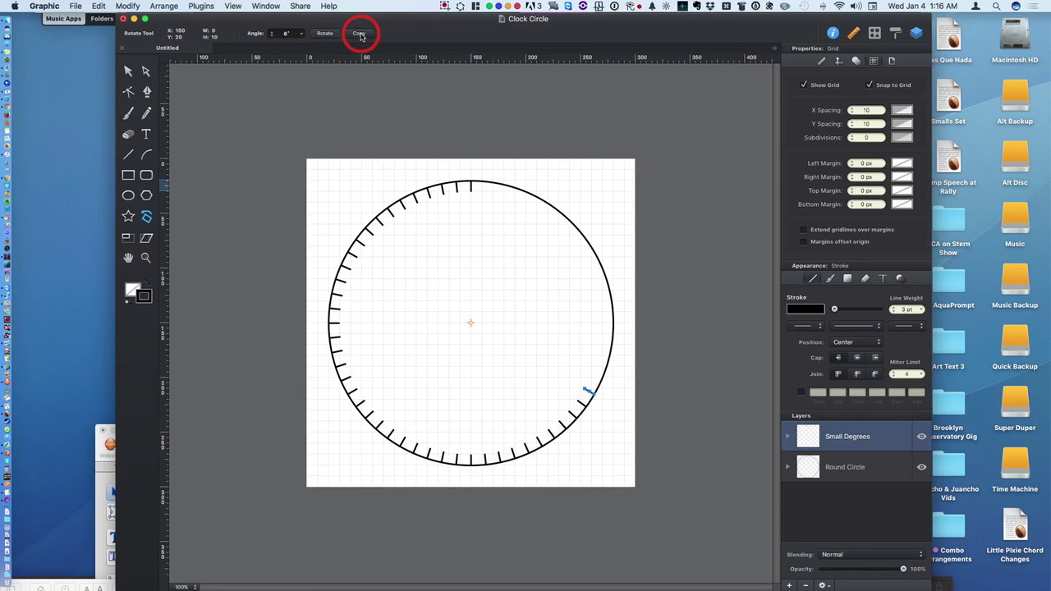
{"action": "left_click", "coordinate": [359, 36]}
{"action": "left_click", "coordinate": [359, 36]}
{"action": "left_click", "coordinate": [359, 36]}
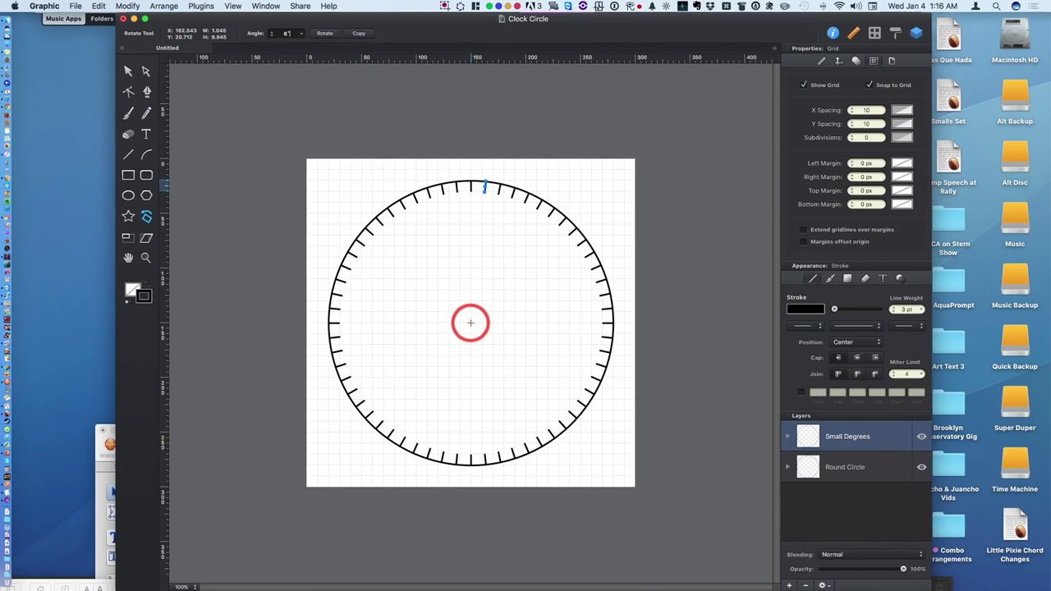
{"action": "left_click", "coordinate": [470, 322]}
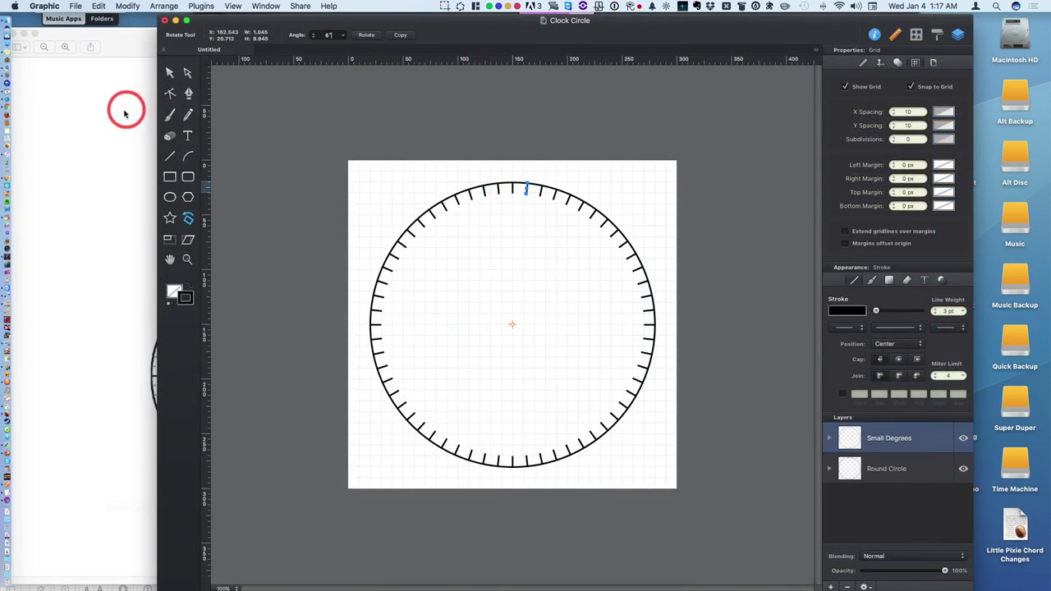
{"action": "left_click", "coordinate": [124, 108]}
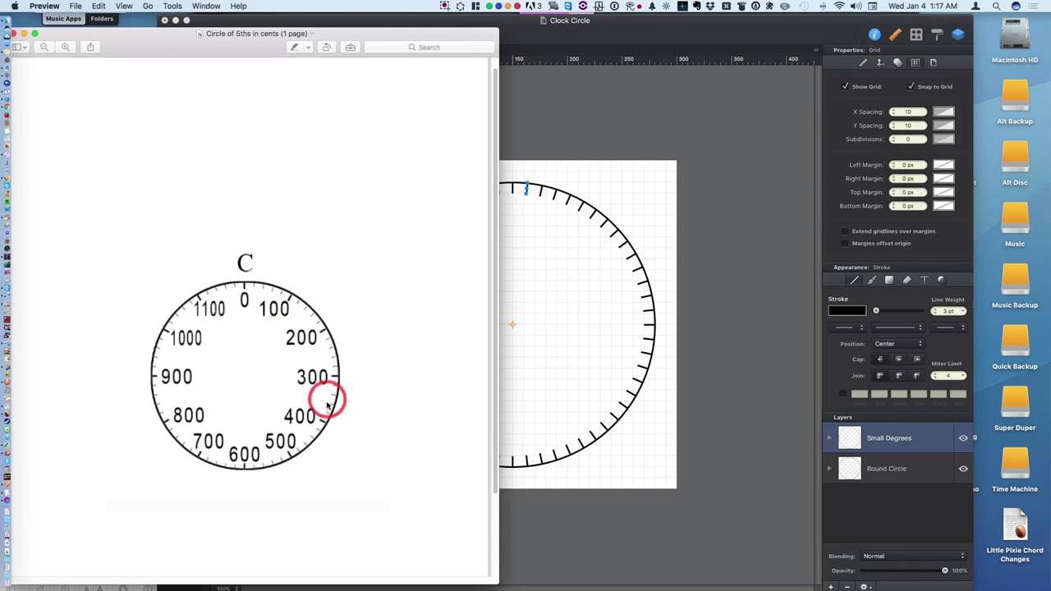
- Bring the Graphic dial with its full ring of 60 ticks back in front of Preview
{"action": "left_click", "coordinate": [552, 319]}
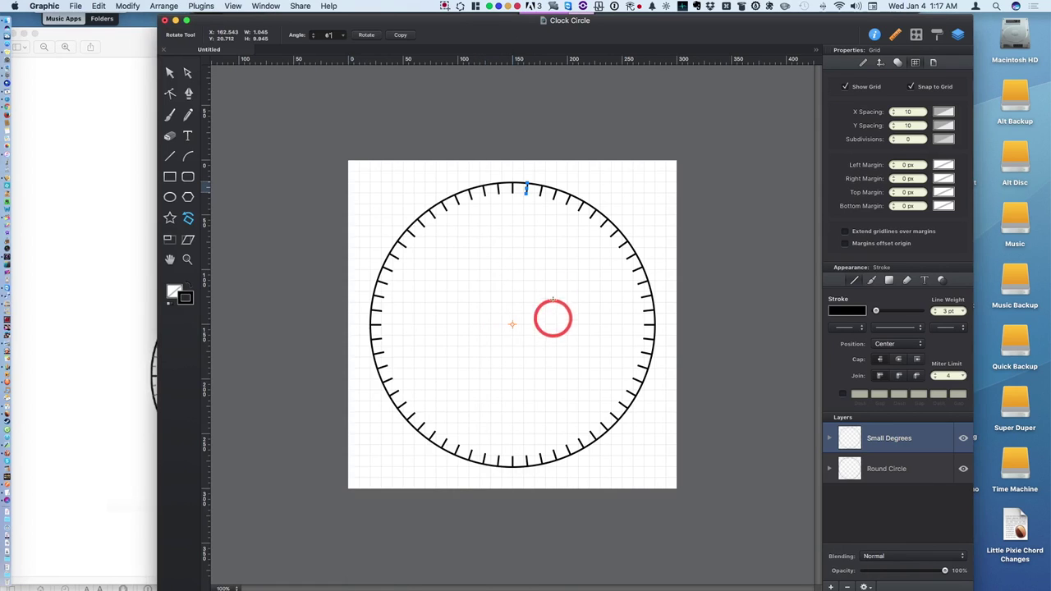
- Give the top tick a 7 pt line weight and lengthen it to about 20 px
{"action": "left_click", "coordinate": [511, 189]}
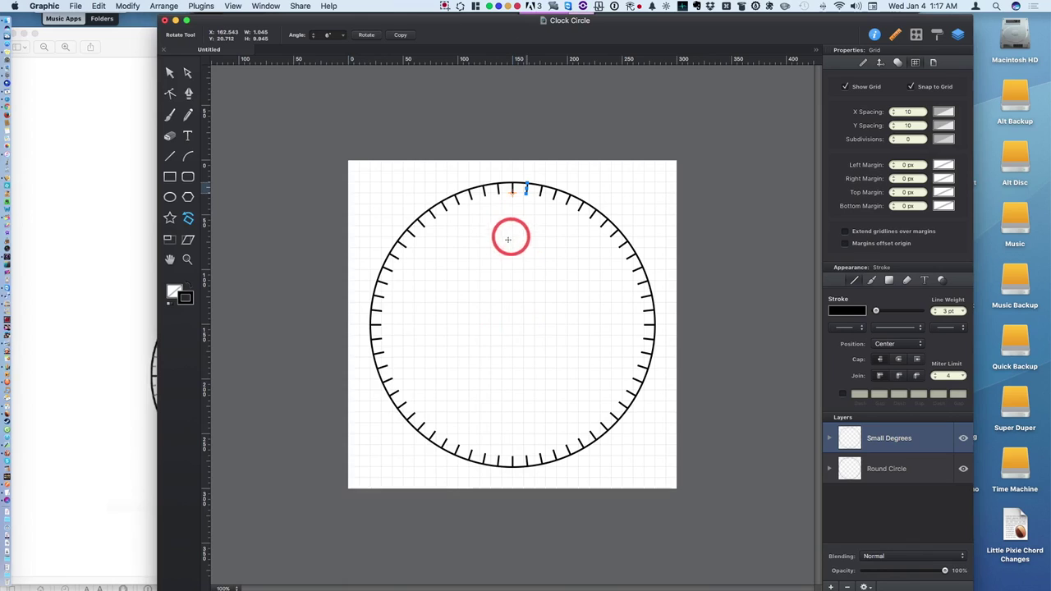
{"action": "left_click", "coordinate": [171, 74]}
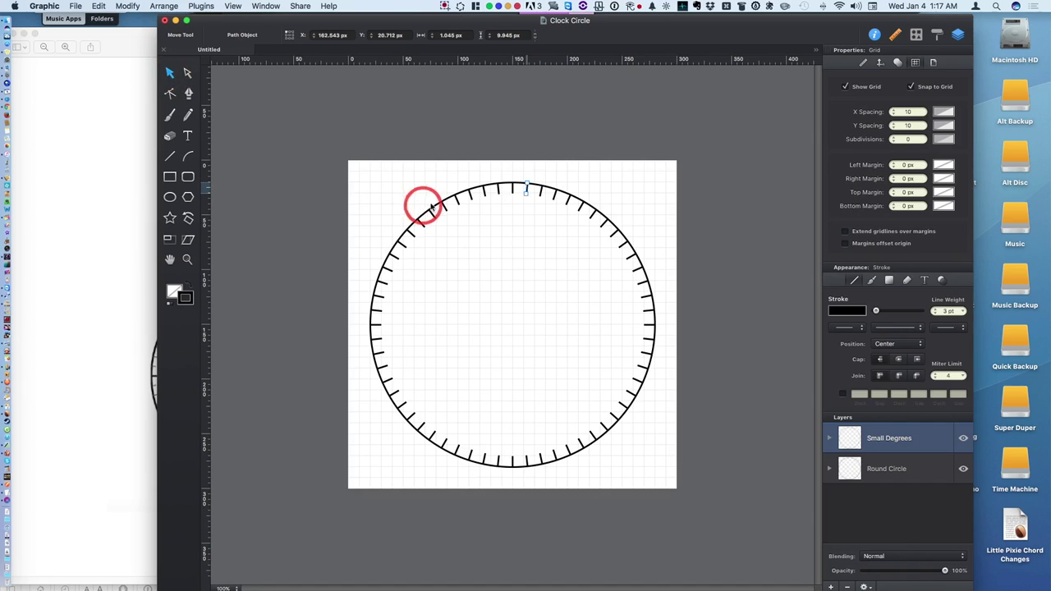
{"action": "key", "text": "Tab"}
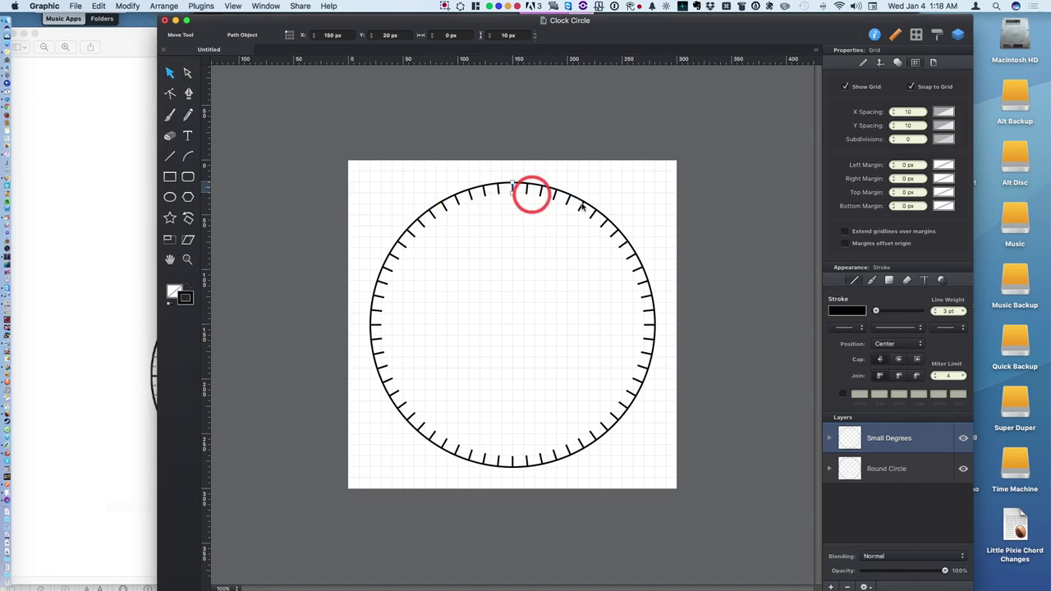
{"action": "left_click", "coordinate": [947, 311]}
{"action": "left_click_drag", "start_coordinate": [945, 312], "coordinate": [936, 310]}
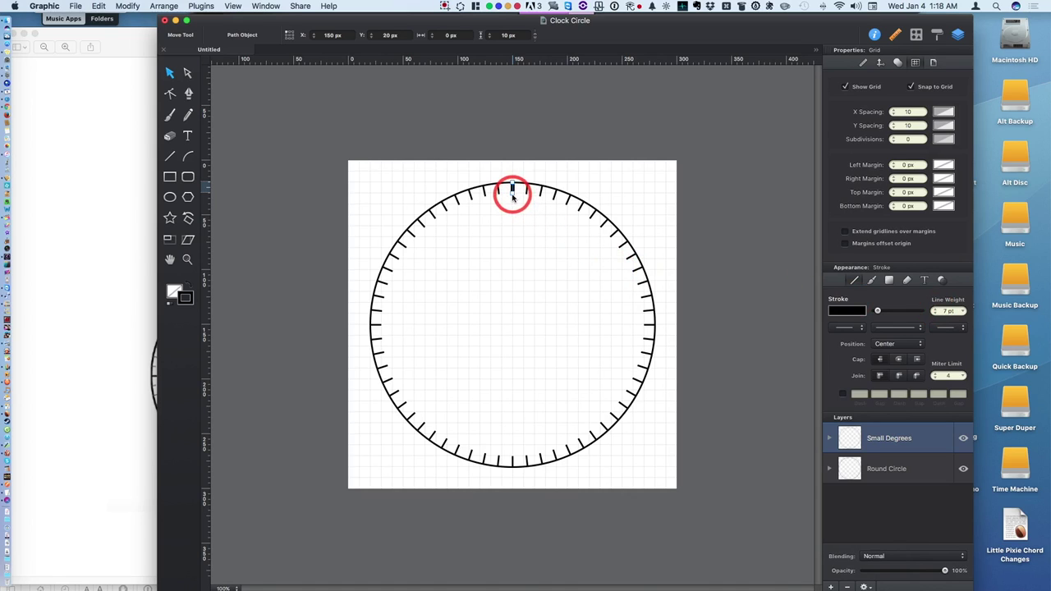
{"action": "left_click_drag", "start_coordinate": [513, 196], "coordinate": [513, 206]}
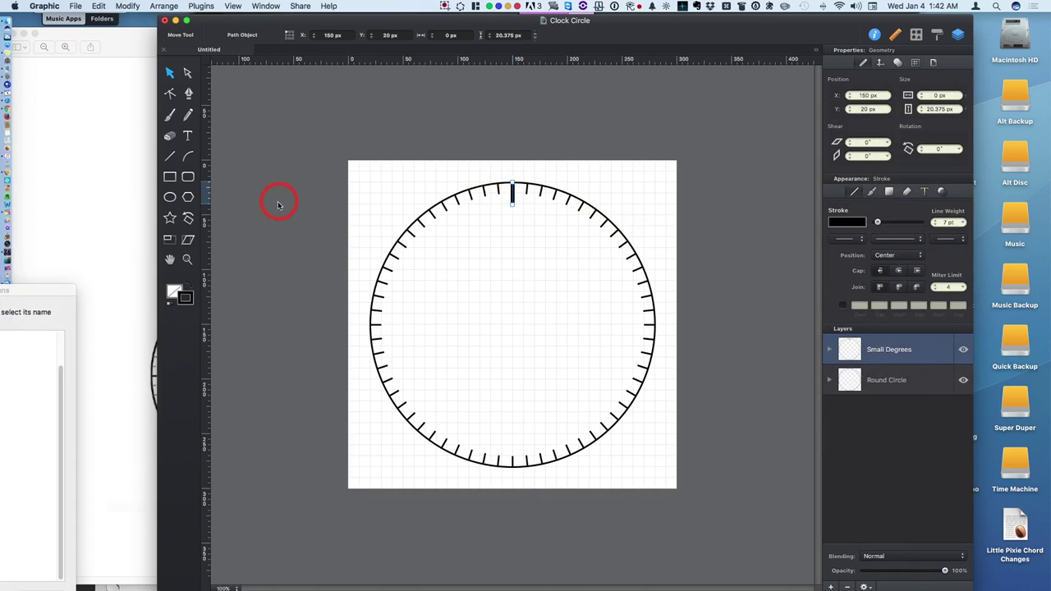
- Rotate-copy the bold top tick every 30° around the dial centre to add twelve hour markers
{"action": "left_click", "coordinate": [198, 220]}
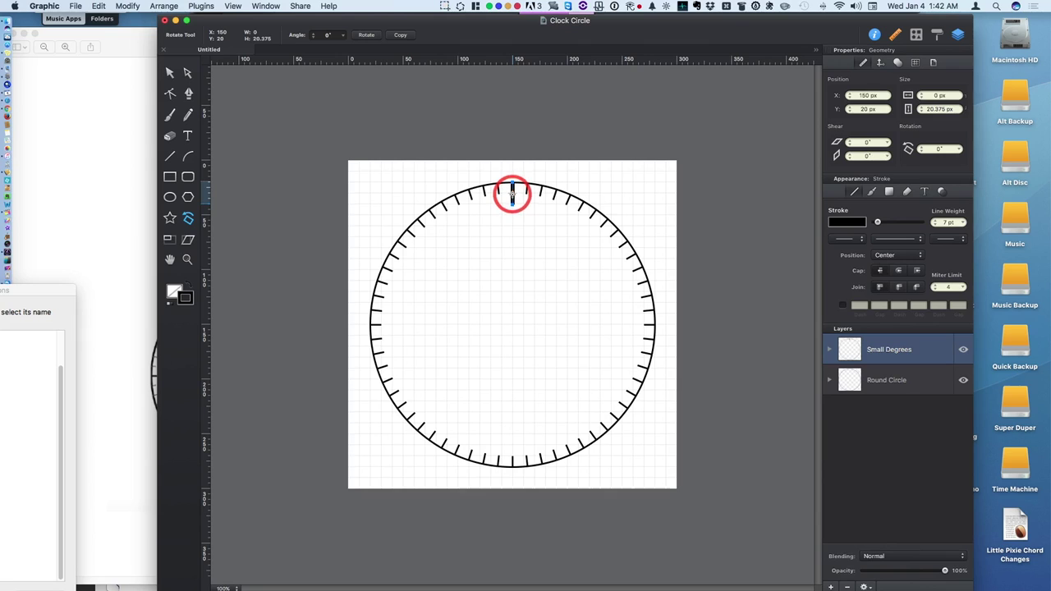
{"action": "left_click", "coordinate": [513, 332]}
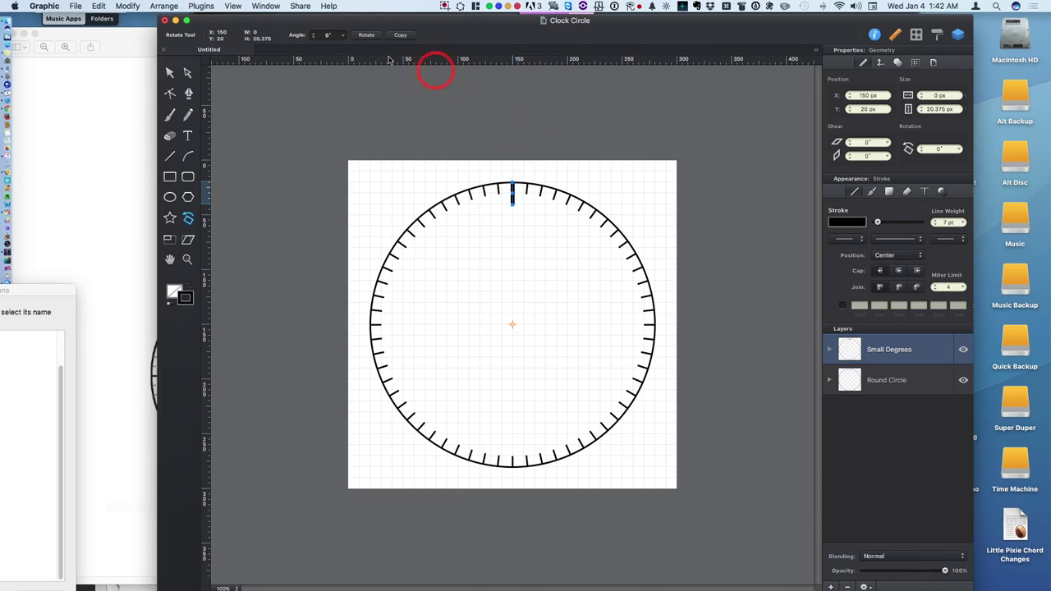
{"action": "double_click", "coordinate": [327, 35]}
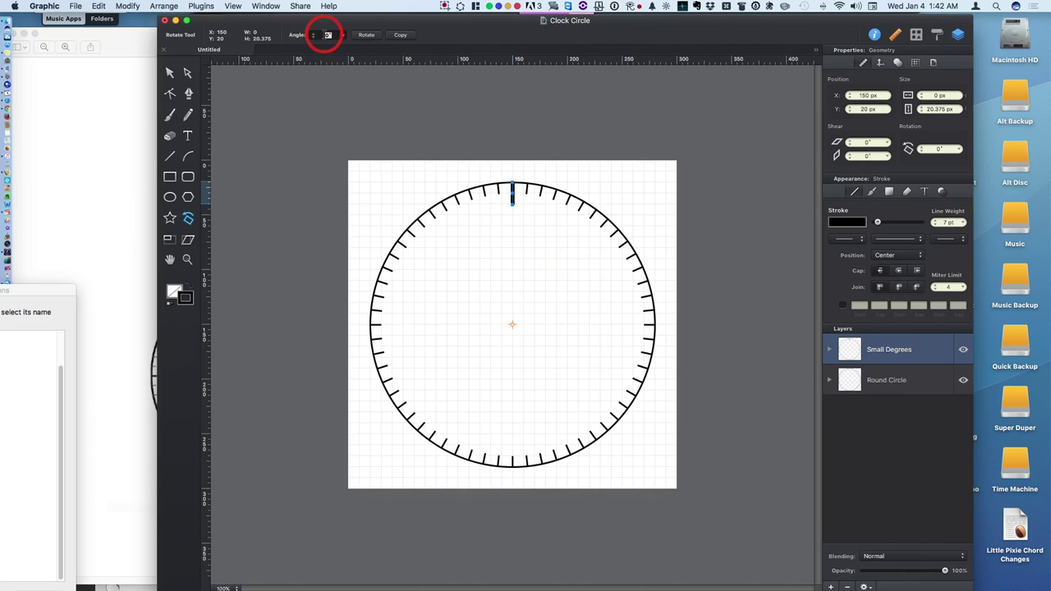
{"action": "left_click", "coordinate": [400, 36]}
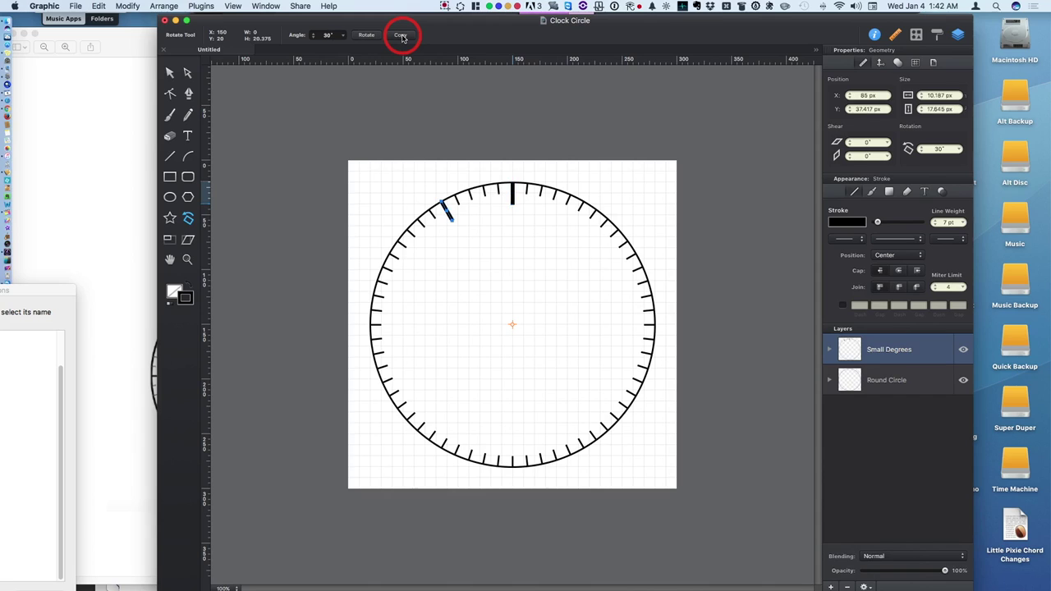
{"action": "left_click", "coordinate": [400, 36]}
{"action": "left_click", "coordinate": [400, 36]}
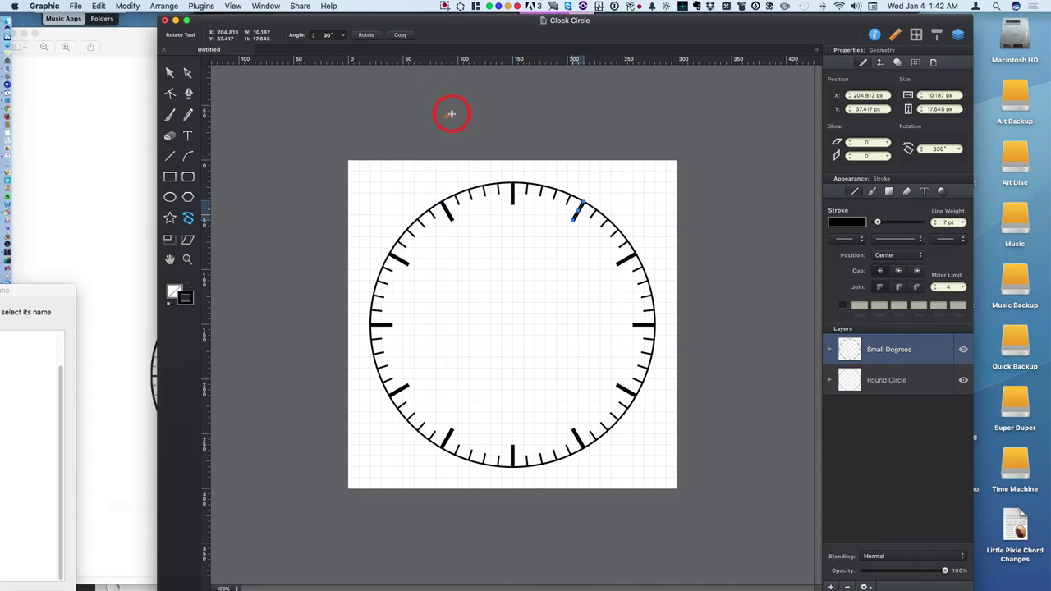
{"action": "left_click", "coordinate": [168, 73]}
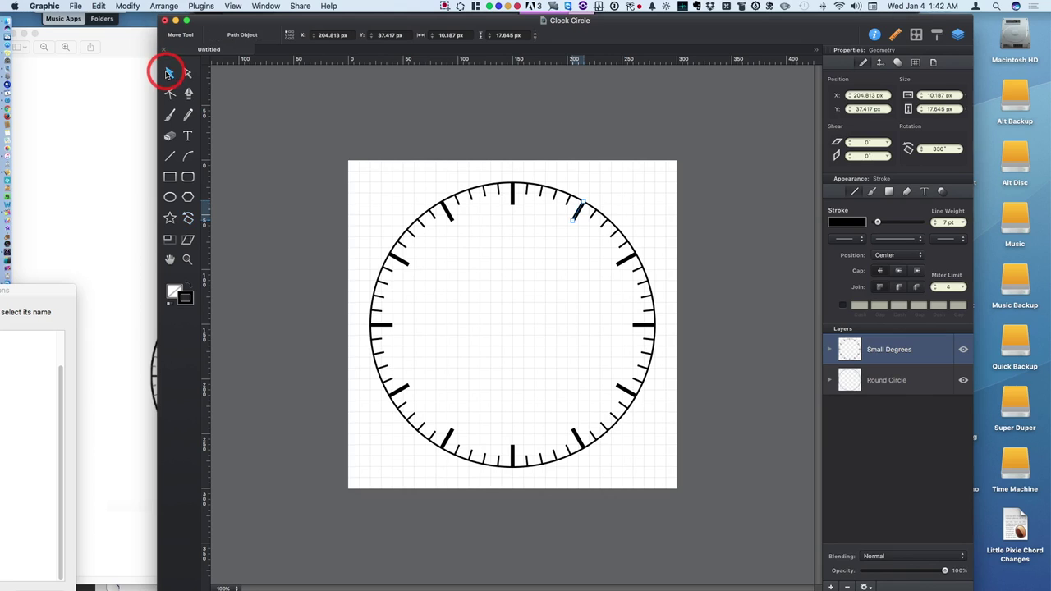
{"action": "left_click", "coordinate": [513, 193]}
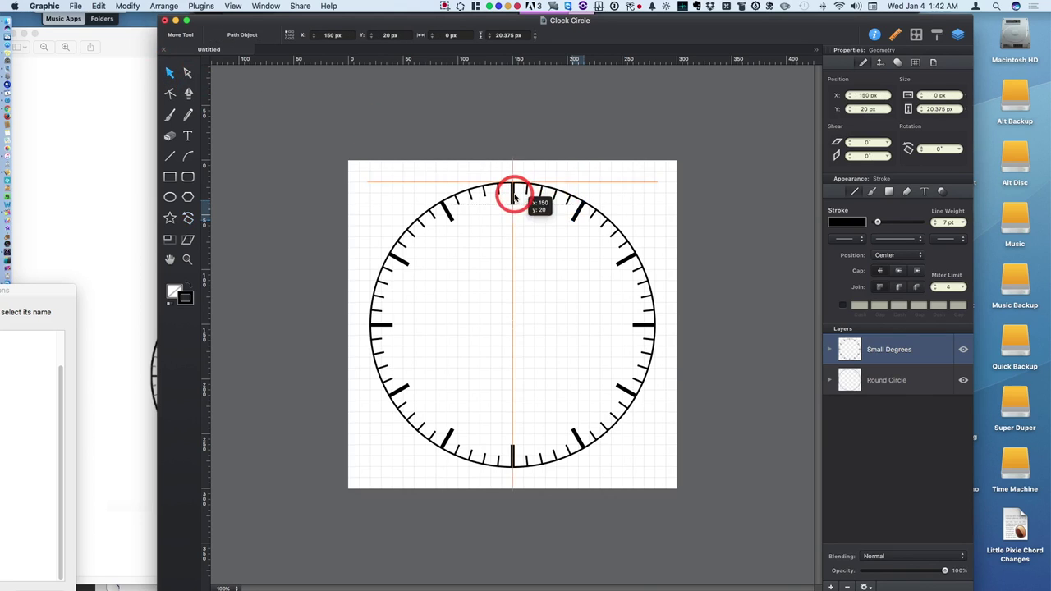
- Hide the reference document and draw a text box near the top of the dial for the label
{"action": "left_click", "coordinate": [119, 253]}
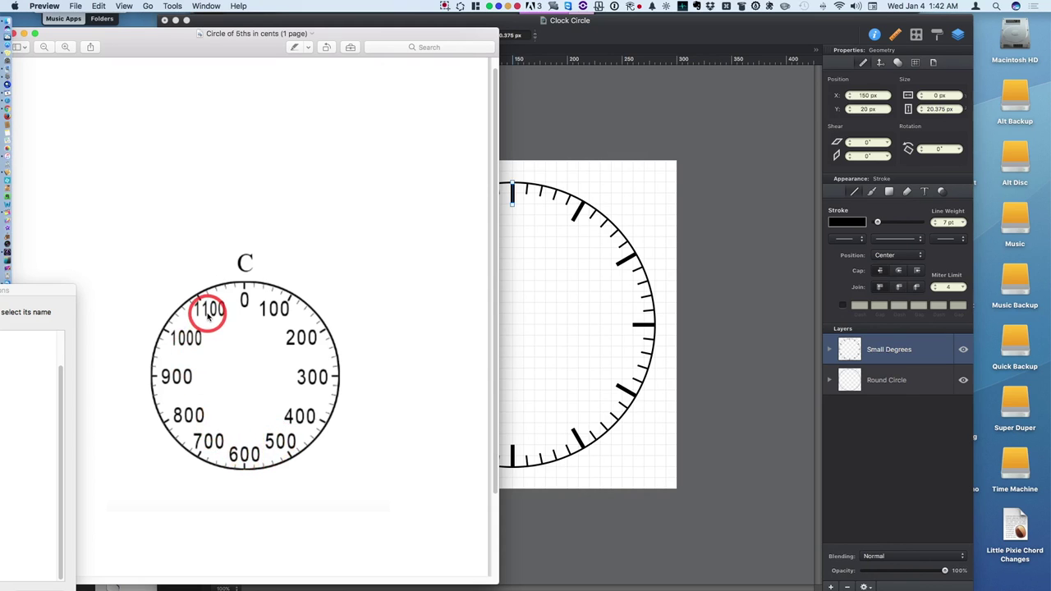
{"action": "key", "text": "super+h"}
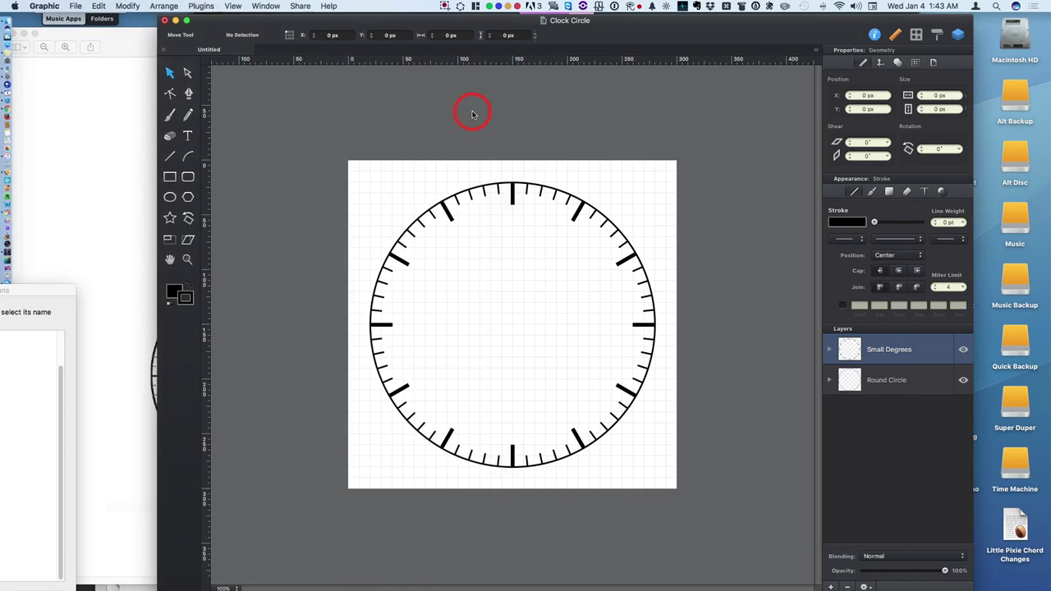
{"action": "left_click", "coordinate": [188, 136]}
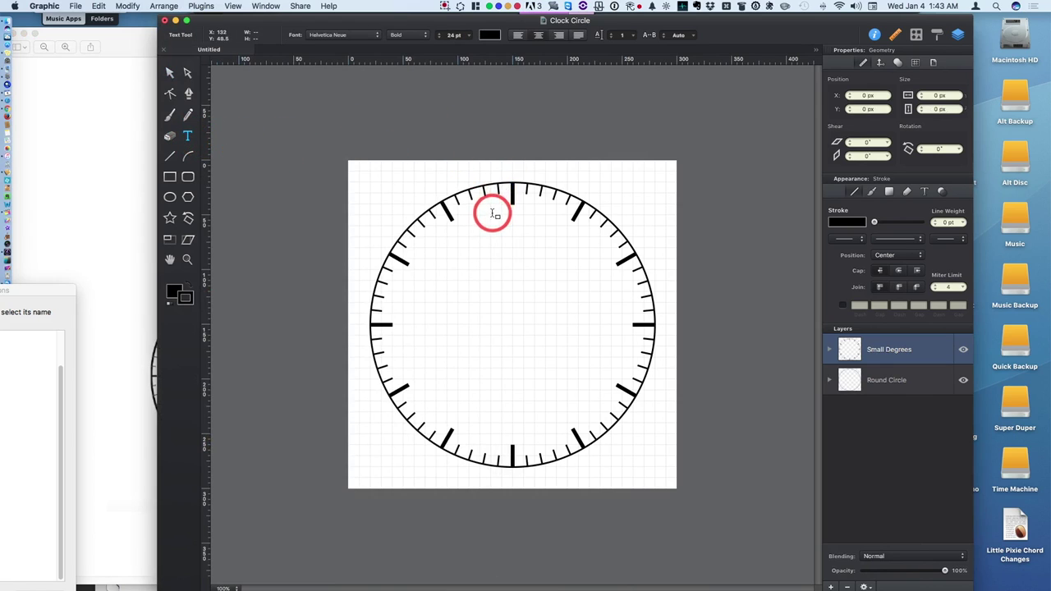
{"action": "left_click_drag", "start_coordinate": [490, 216], "coordinate": [534, 230]}
{"action": "type", "text": "Doubl"}
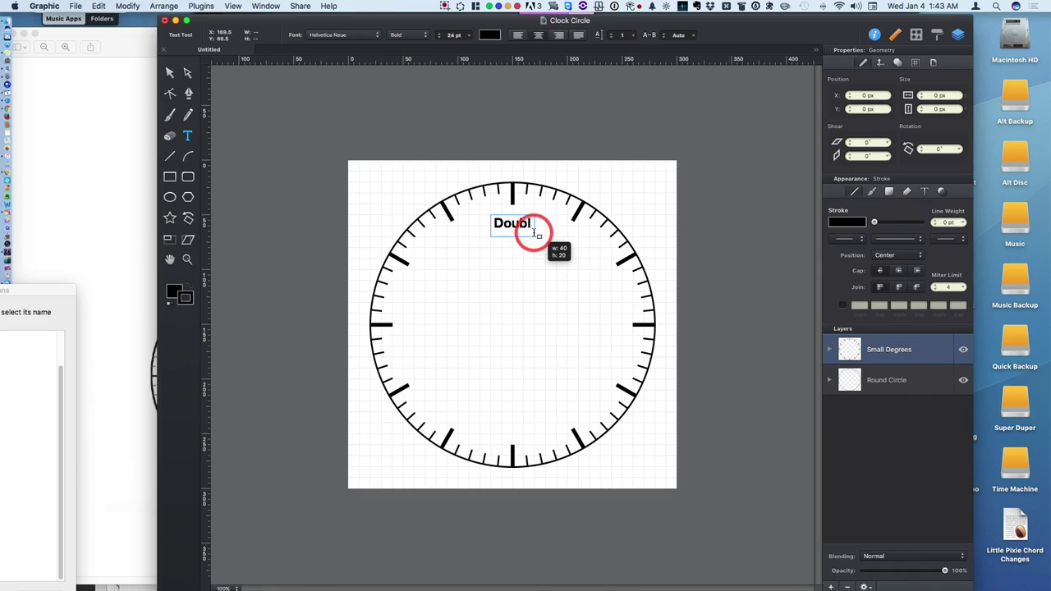
{"action": "key", "text": "BackSpace"}
{"action": "key", "text": "BackSpace"}
{"action": "key", "text": "BackSpace"}
{"action": "key", "text": "BackSpace"}
{"action": "key", "text": "BackSpace"}
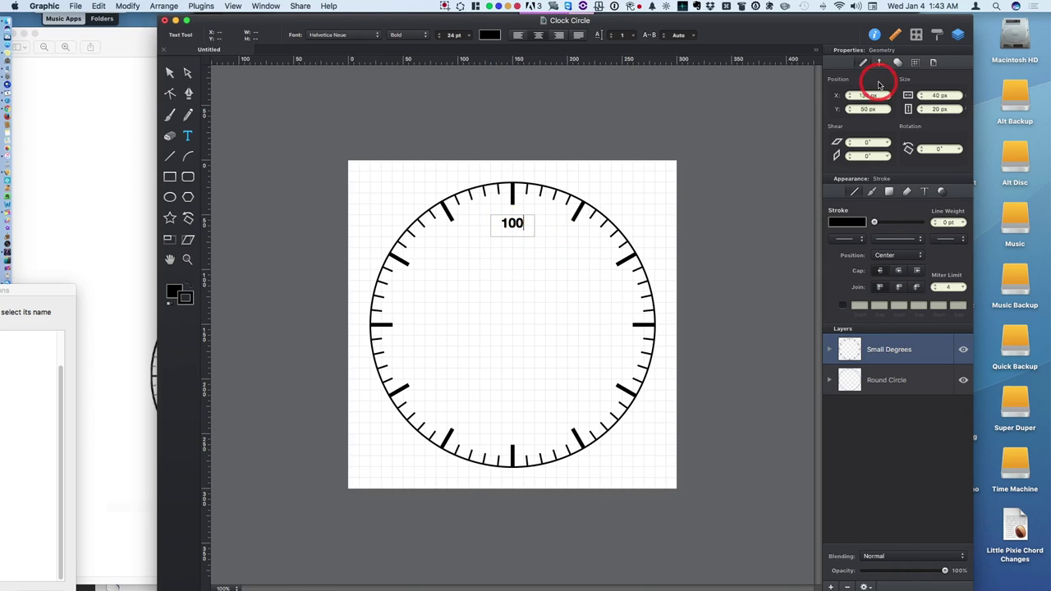
- Check placement against the reference and move the 100 label beside the 1 o'clock tick
{"action": "left_click", "coordinate": [915, 62]}
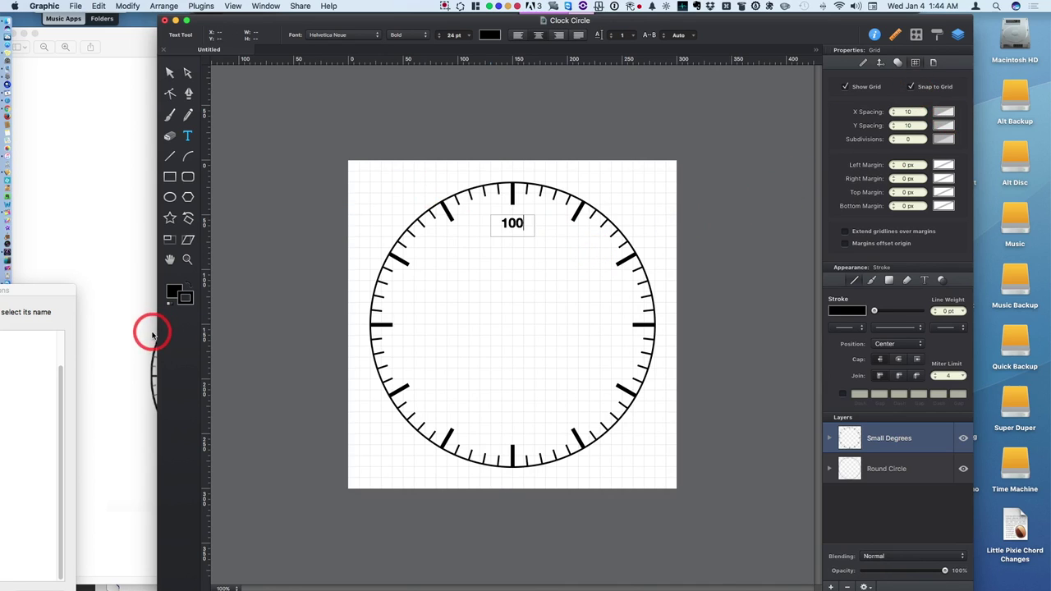
{"action": "left_click", "coordinate": [129, 359]}
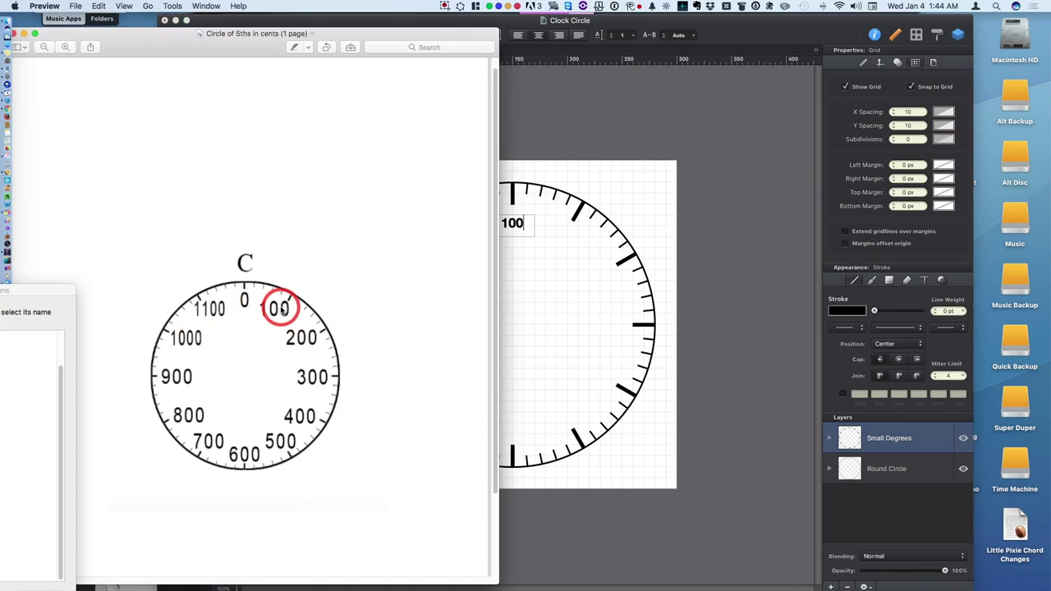
{"action": "left_click", "coordinate": [515, 230]}
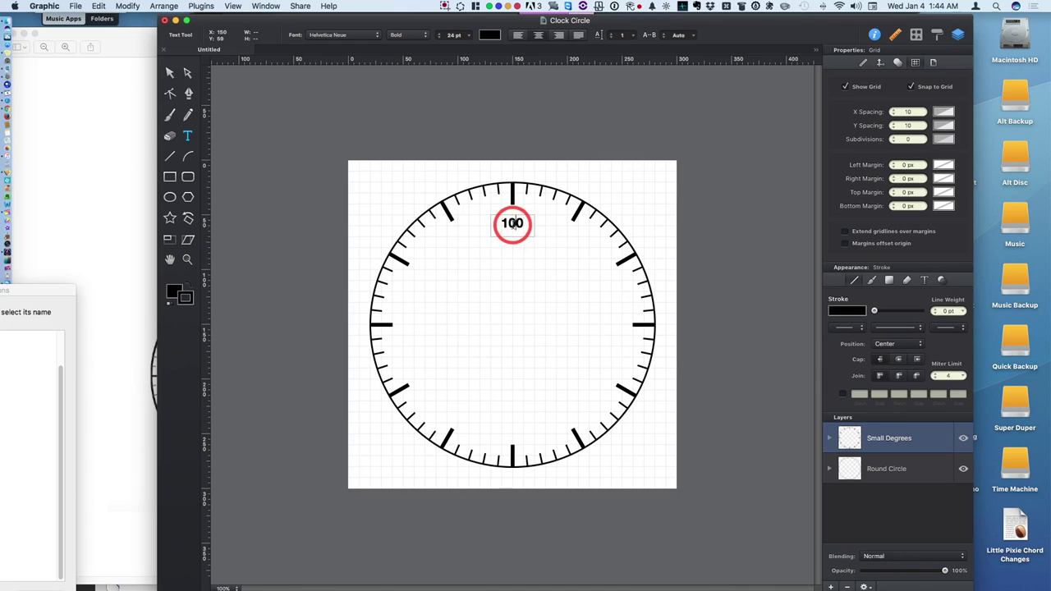
{"action": "left_click", "coordinate": [169, 72]}
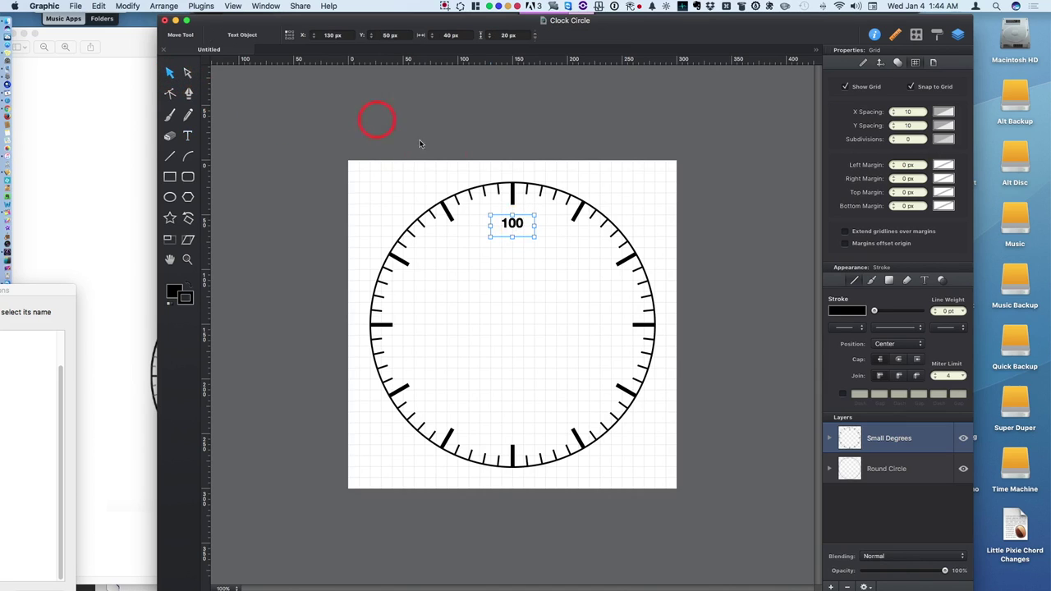
{"action": "left_click_drag", "start_coordinate": [513, 225], "coordinate": [567, 236]}
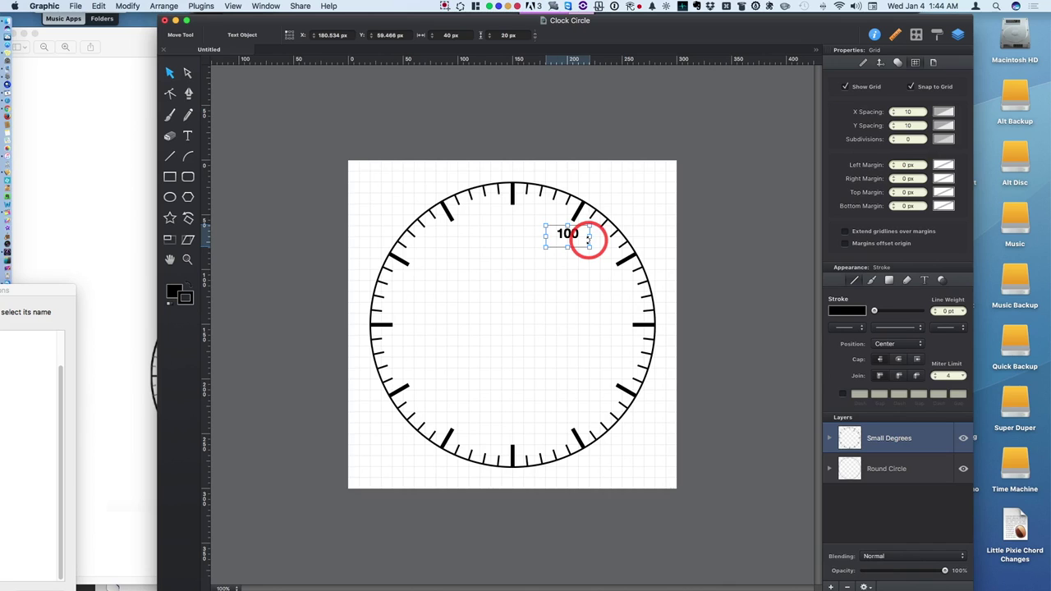
- Paste label copies under the 12 o'clock tick and at 2 o'clock, relabelling the latter 200
{"action": "left_click", "coordinate": [511, 223]}
{"action": "key", "text": "cmd+v"}
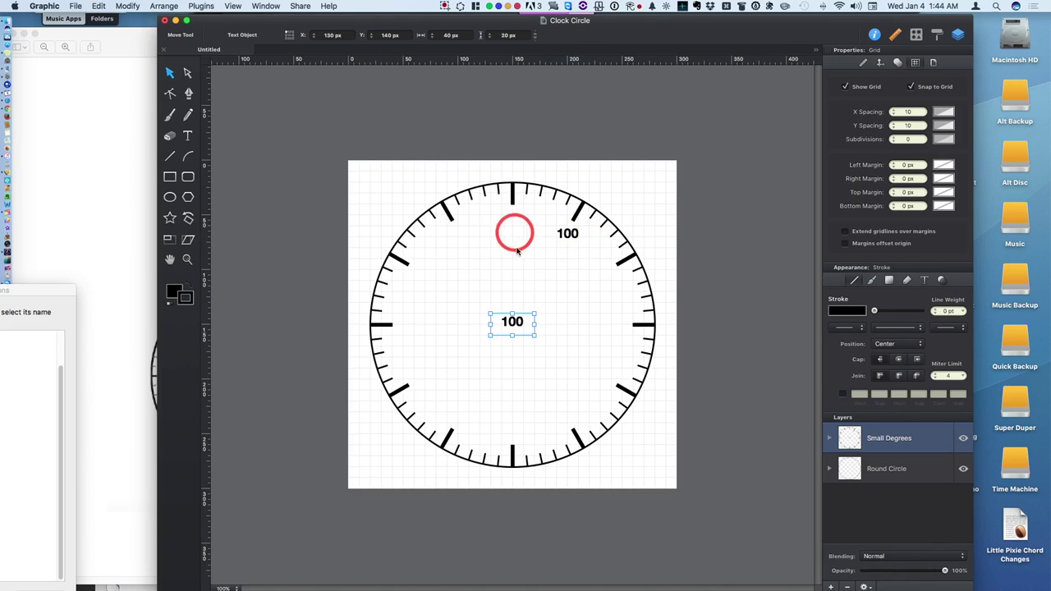
{"action": "left_click_drag", "start_coordinate": [512, 322], "coordinate": [494, 222]}
{"action": "double_click", "coordinate": [526, 224]}
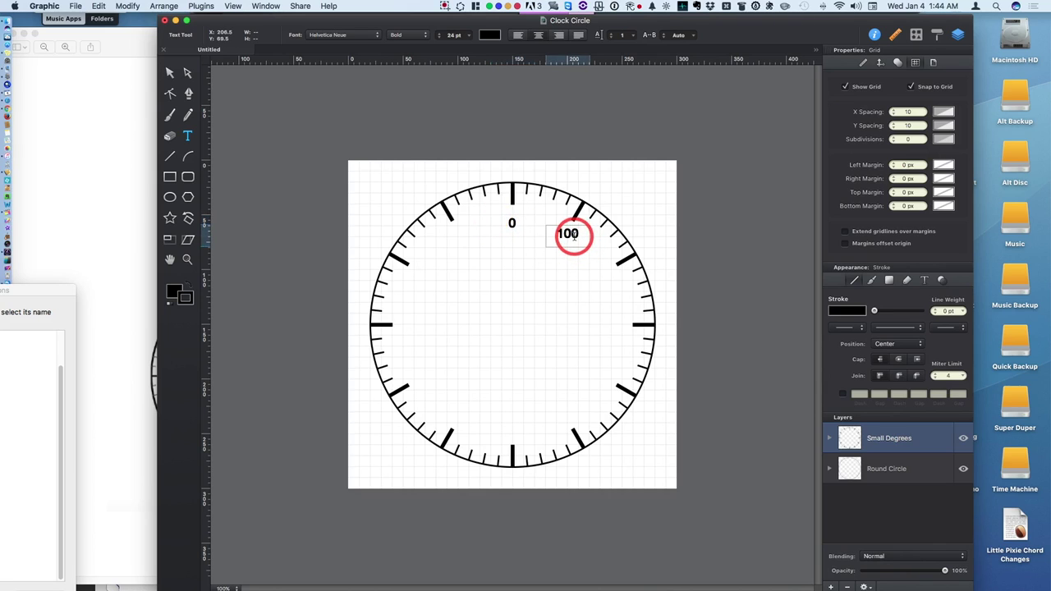
{"action": "left_click_drag", "start_coordinate": [573, 237], "coordinate": [598, 270]}
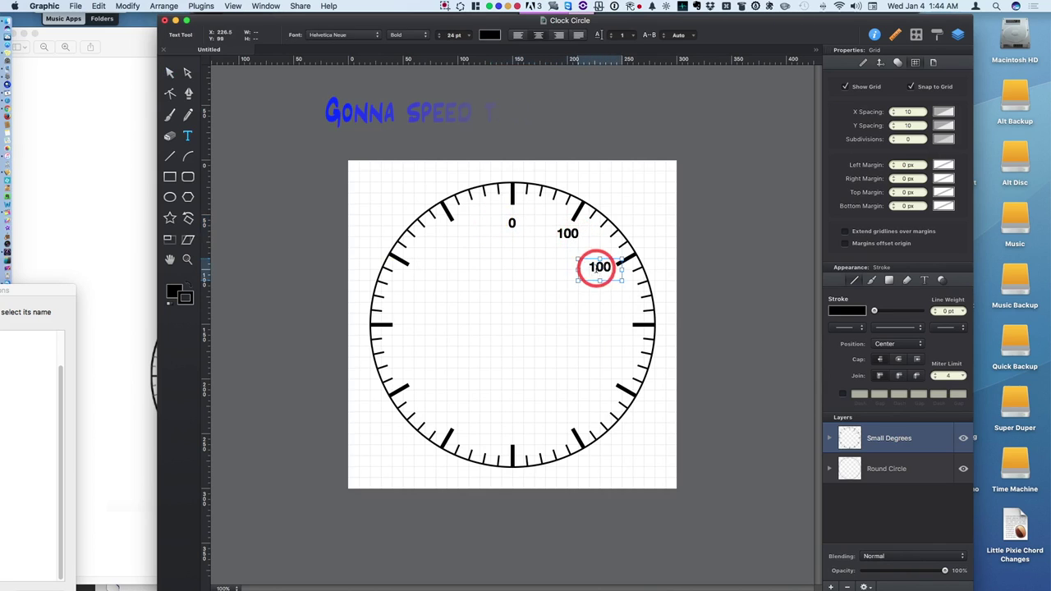
{"action": "double_click", "coordinate": [598, 270]}
{"action": "type", "text": "200"}
- Place a 300 label at 3 o'clock and spread more 100 copies around the lower and left dial
{"action": "key", "text": "ctrl+v"}
{"action": "left_click_drag", "start_coordinate": [512, 322], "coordinate": [607, 320]}
{"action": "double_click", "coordinate": [607, 320]}
{"action": "type", "text": "300"}
{"action": "key", "text": "ctrl+v"}
{"action": "left_click_drag", "start_coordinate": [512, 322], "coordinate": [566, 410]}
{"action": "left_click_drag", "start_coordinate": [512, 321], "coordinate": [512, 420]}
{"action": "left_click_drag", "start_coordinate": [513, 321], "coordinate": [424, 376]}
{"action": "left_click_drag", "start_coordinate": [512, 321], "coordinate": [457, 233]}
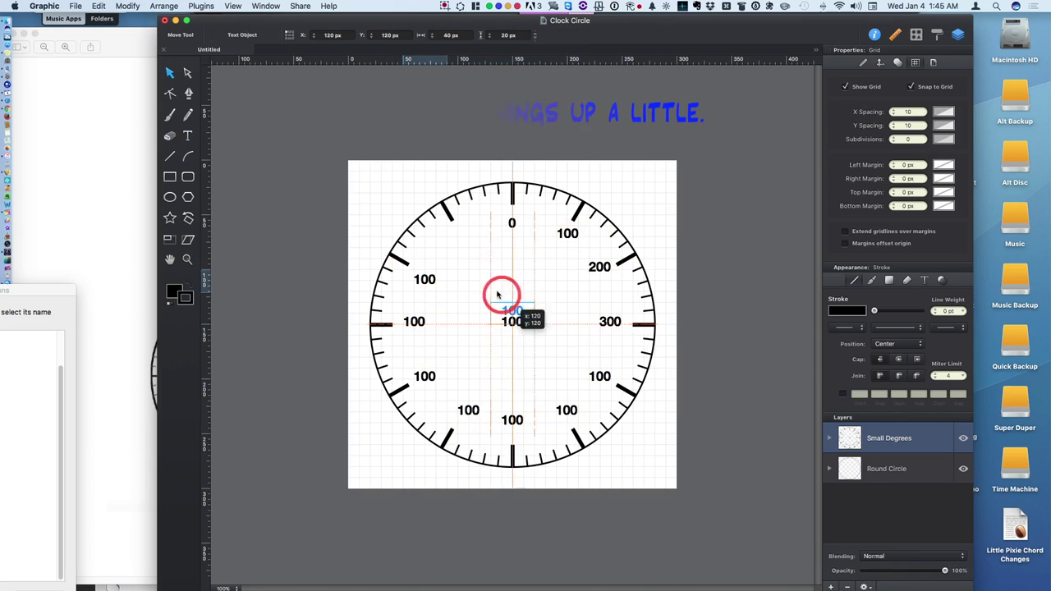
- Relabel the lower and left copies 400, 500, 600, 700, 800 and 900
{"action": "double_click", "coordinate": [599, 376]}
{"action": "type", "text": "400"}
{"action": "double_click", "coordinate": [566, 410]}
{"action": "type", "text": "500"}
{"action": "double_click", "coordinate": [512, 419]}
{"action": "type", "text": "600"}
{"action": "double_click", "coordinate": [468, 410]}
{"action": "type", "text": "700"}
{"action": "double_click", "coordinate": [424, 376]}
{"action": "type", "text": "800"}
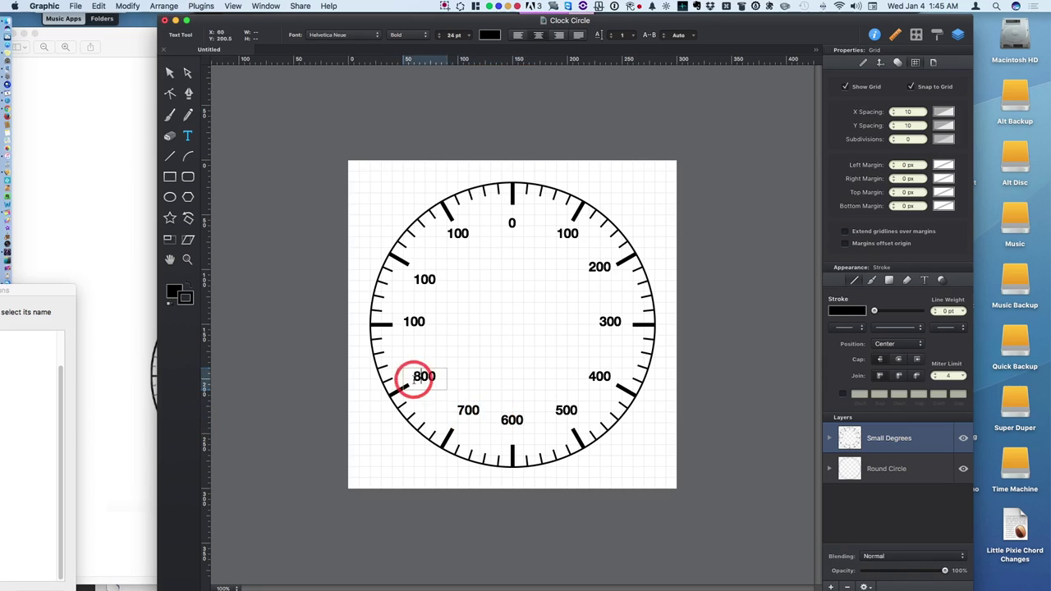
{"action": "double_click", "coordinate": [414, 321]}
{"action": "type", "text": "900"}
- Relabel the upper-left copies 1000 and 1100, then shift the 1000 label up and right
{"action": "double_click", "coordinate": [425, 279]}
{"action": "type", "text": "1000"}
{"action": "double_click", "coordinate": [457, 233]}
{"action": "type", "text": "1100"}
{"action": "key", "text": "Escape"}
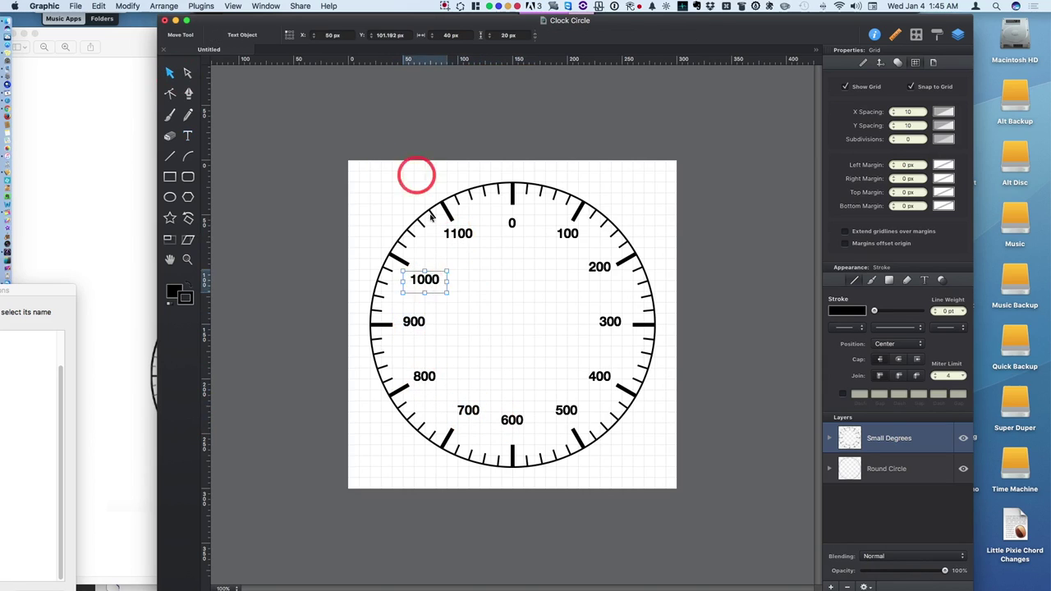
{"action": "left_click_drag", "start_coordinate": [422, 281], "coordinate": [436, 267]}
{"action": "left_click", "coordinate": [504, 274]}
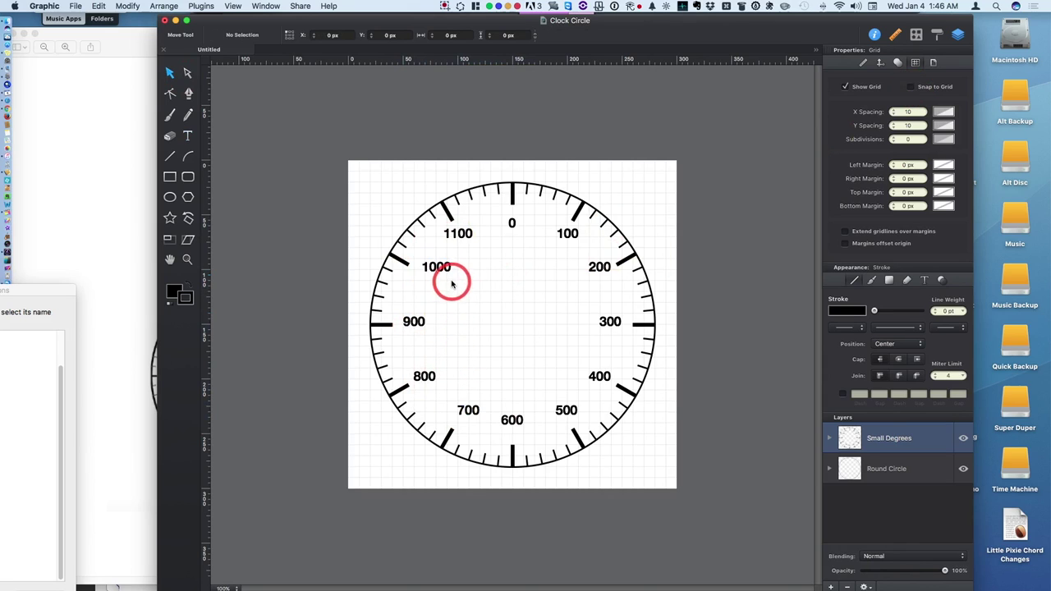
- Turn off Show Grid and nudge the 1000, 600 and 800 labels into even positions
{"action": "left_click_drag", "start_coordinate": [443, 278], "coordinate": [432, 274]}
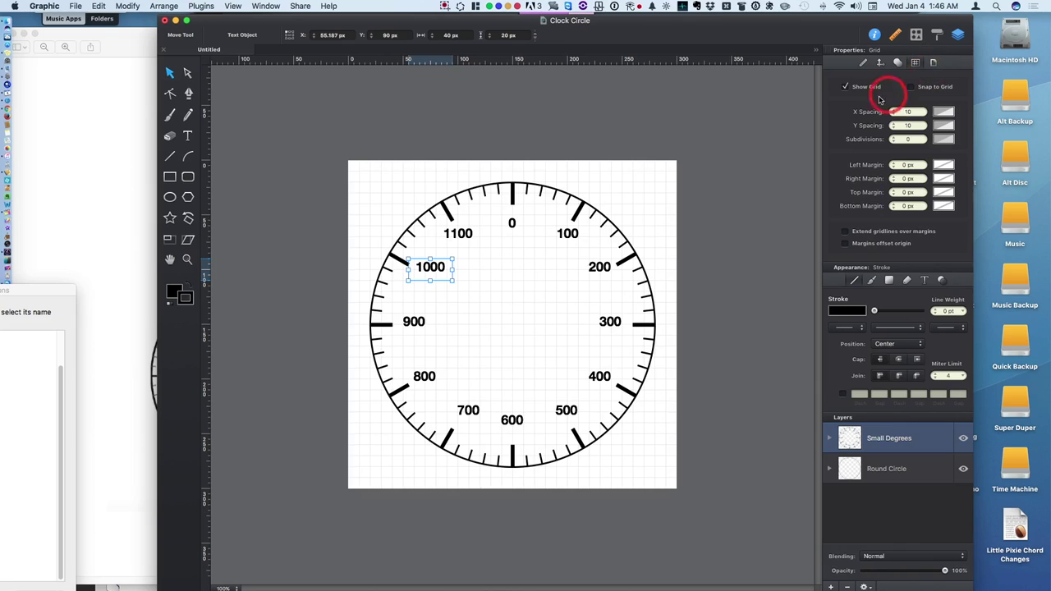
{"action": "left_click", "coordinate": [846, 88]}
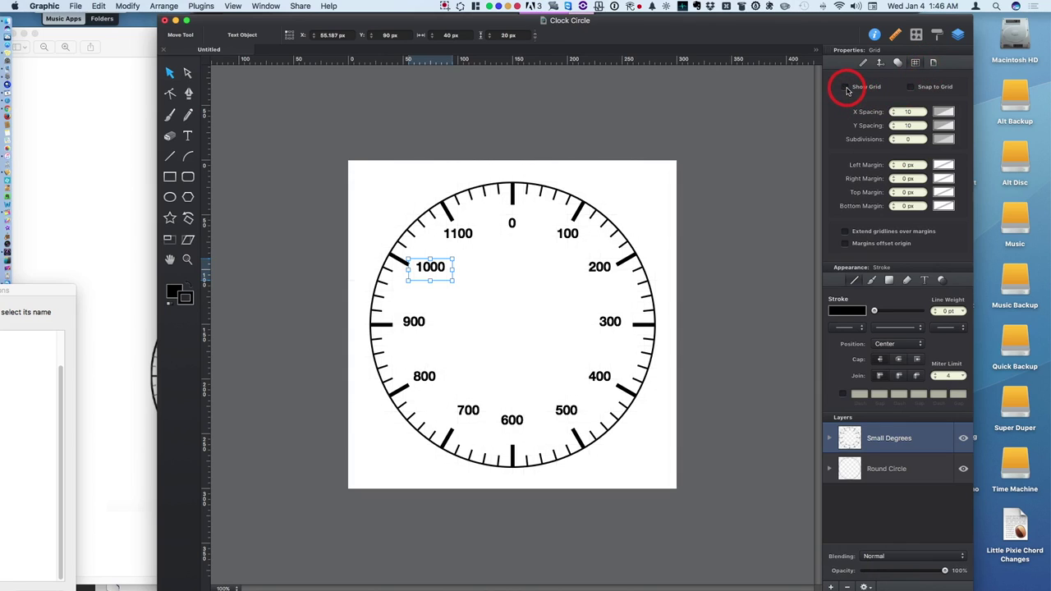
{"action": "left_click", "coordinate": [530, 309]}
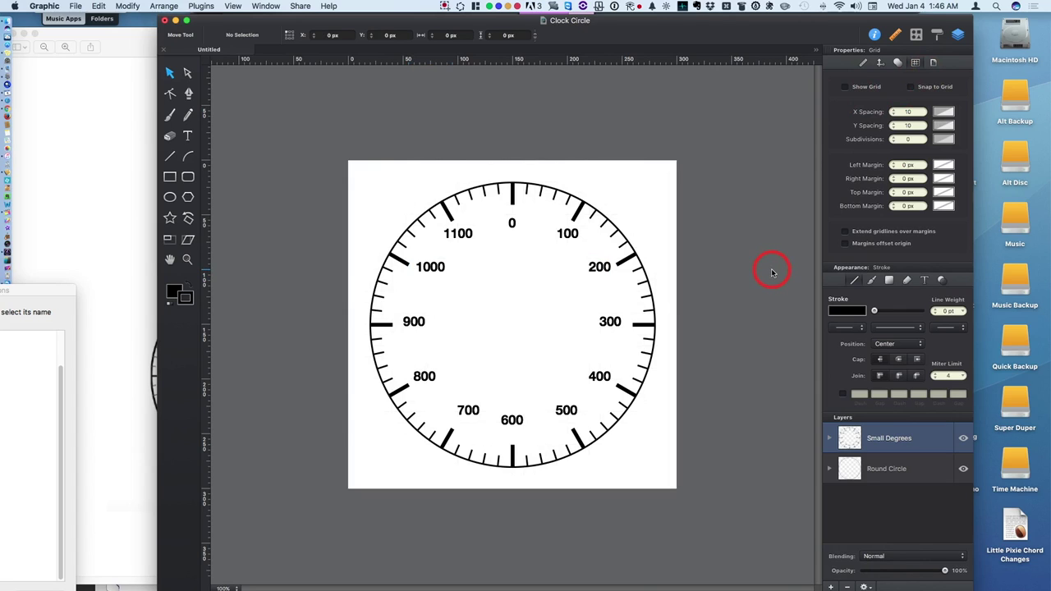
{"action": "left_click_drag", "start_coordinate": [511, 418], "coordinate": [568, 418]}
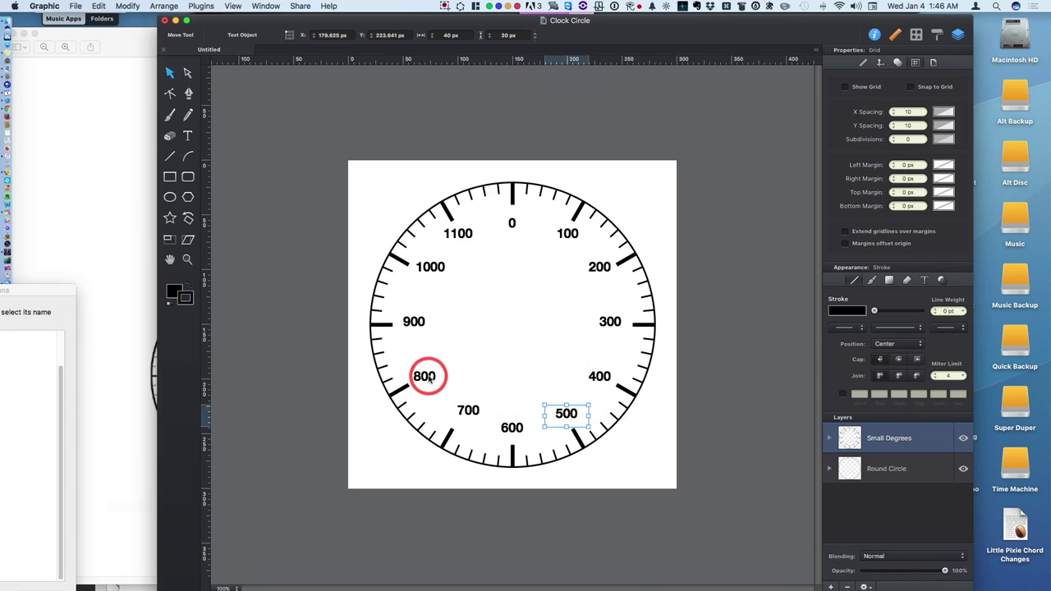
{"action": "left_click_drag", "start_coordinate": [429, 377], "coordinate": [429, 380]}
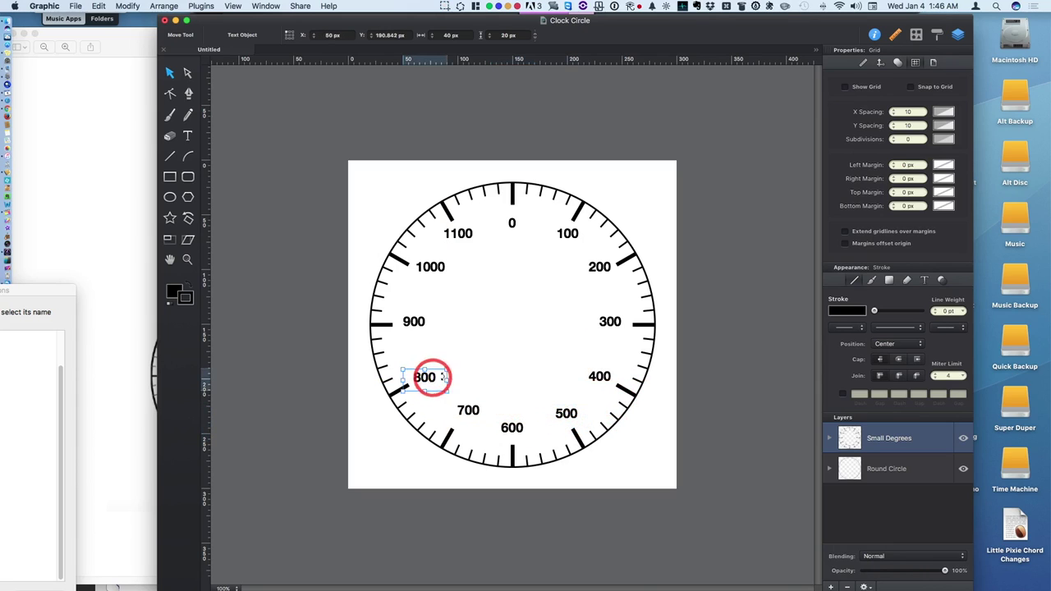
{"action": "left_click", "coordinate": [507, 375]}
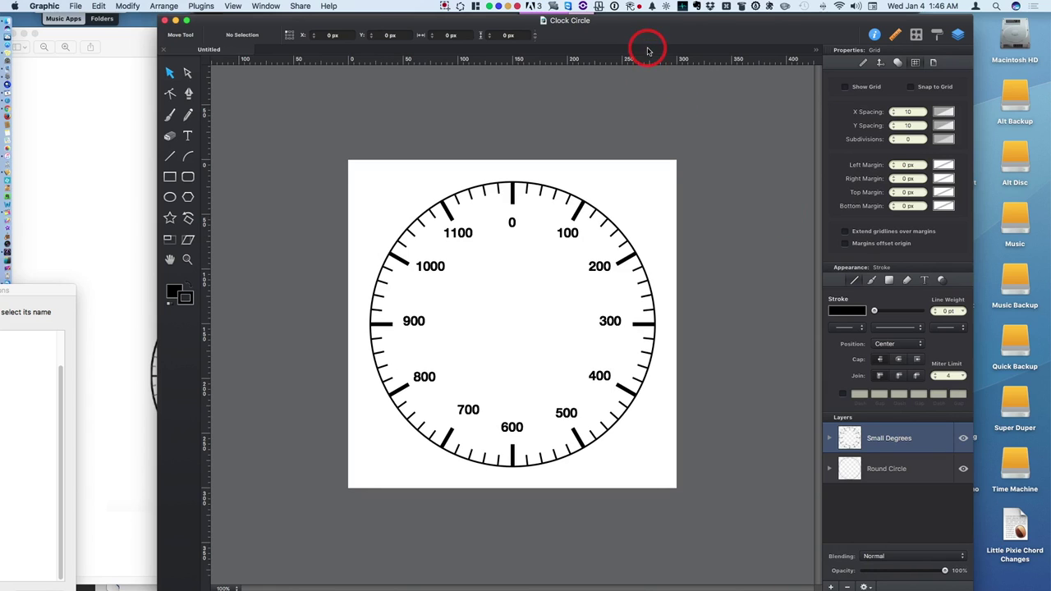
- Move the dial and reference windows aside and open DragThing's Art Apps collection
{"action": "left_click_drag", "start_coordinate": [643, 24], "coordinate": [681, 238]}
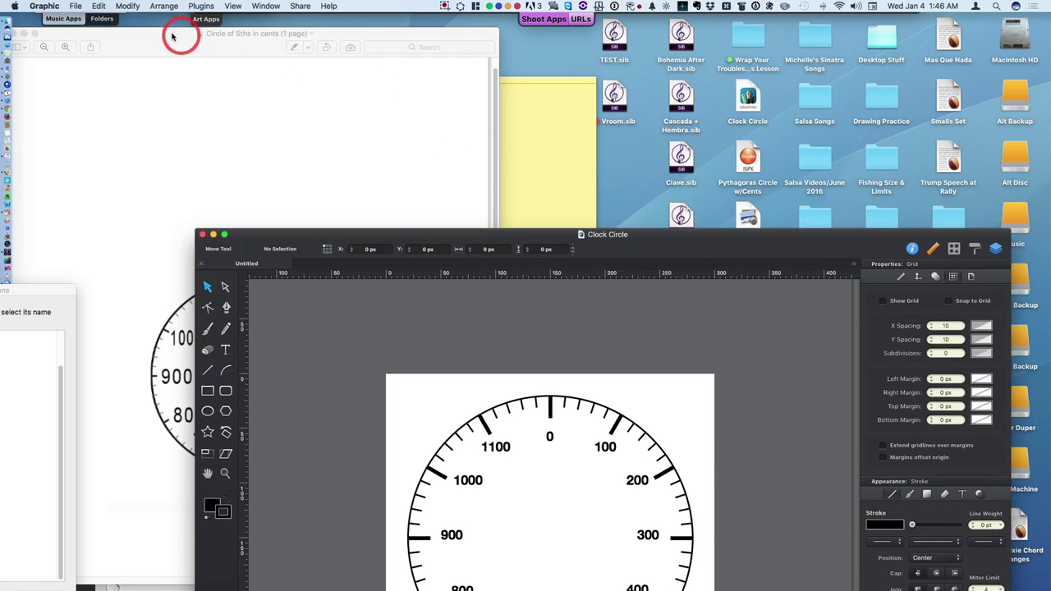
{"action": "left_click_drag", "start_coordinate": [148, 41], "coordinate": [152, 226]}
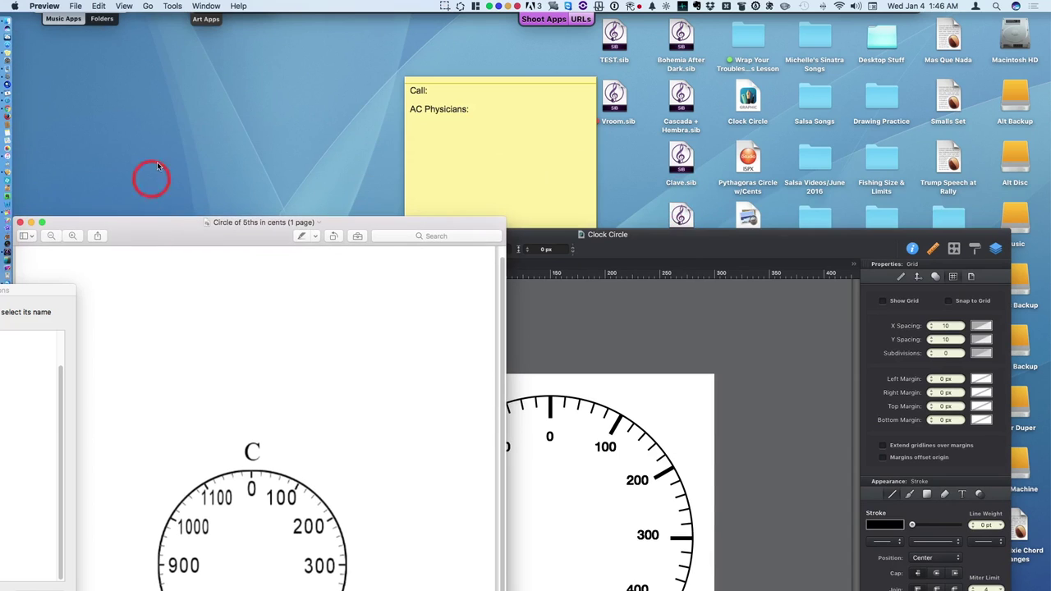
{"action": "left_click", "coordinate": [206, 19]}
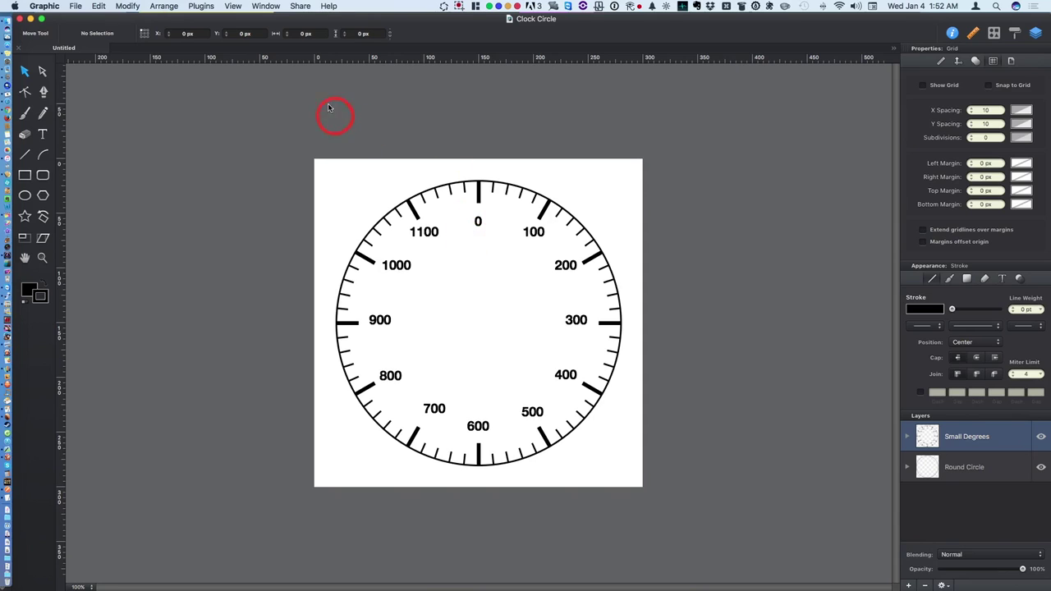
- Export the dial as a GIF named 'Clock Circle' to the Desktop at 100% scale, 300 pixels/in
{"action": "left_click", "coordinate": [75, 6]}
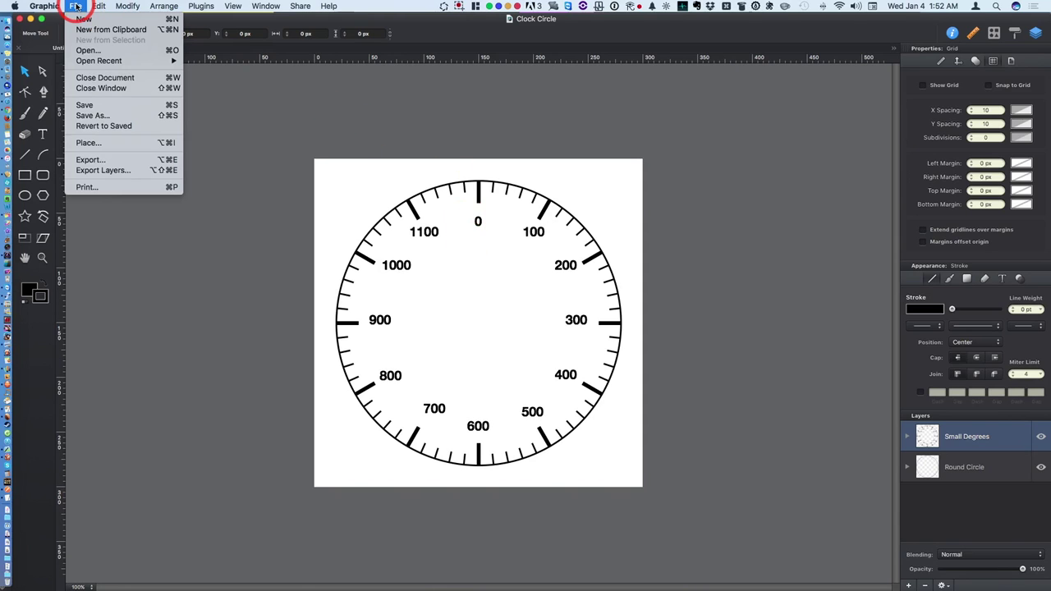
{"action": "left_click", "coordinate": [106, 168]}
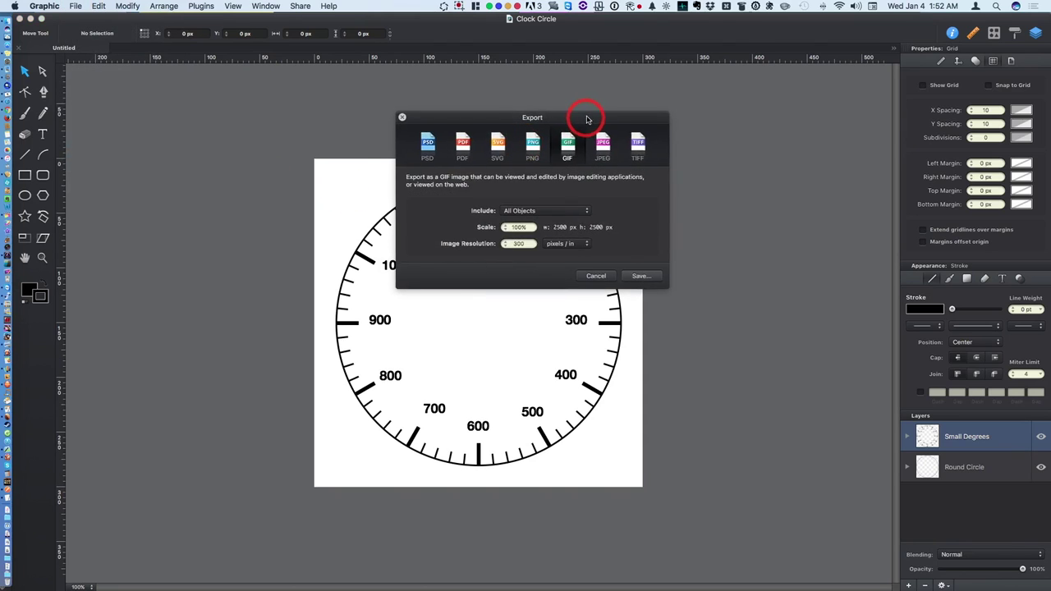
{"action": "left_click_drag", "start_coordinate": [587, 119], "coordinate": [595, 106]}
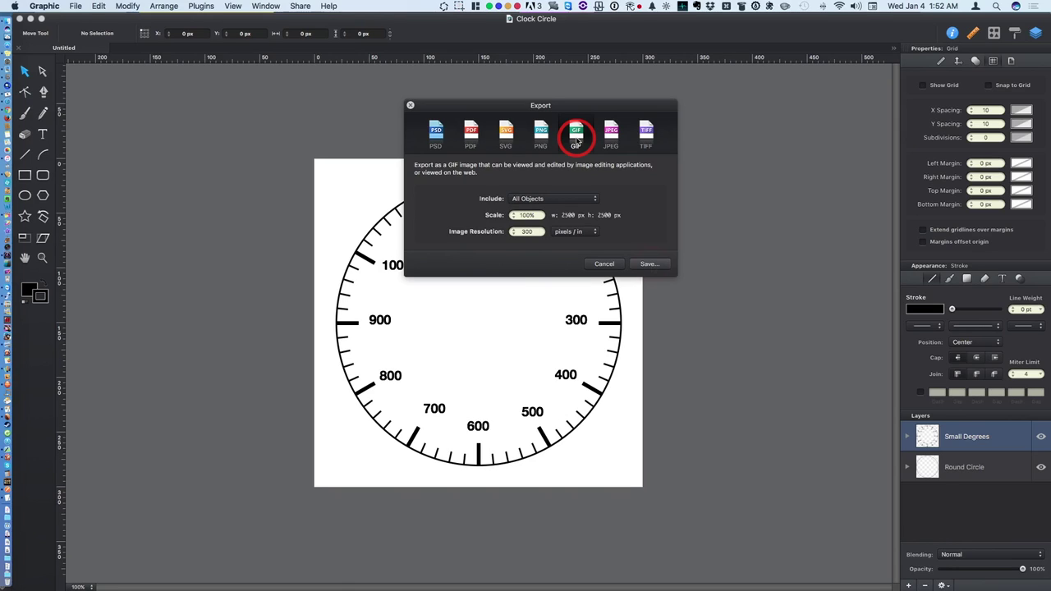
{"action": "left_click", "coordinate": [649, 264]}
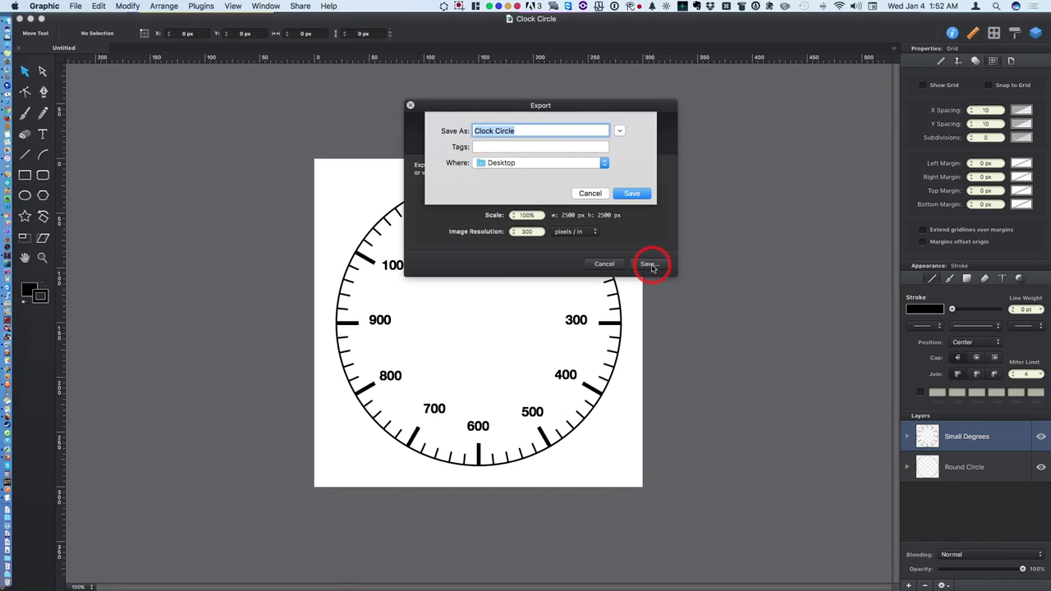
{"action": "left_click", "coordinate": [631, 194]}
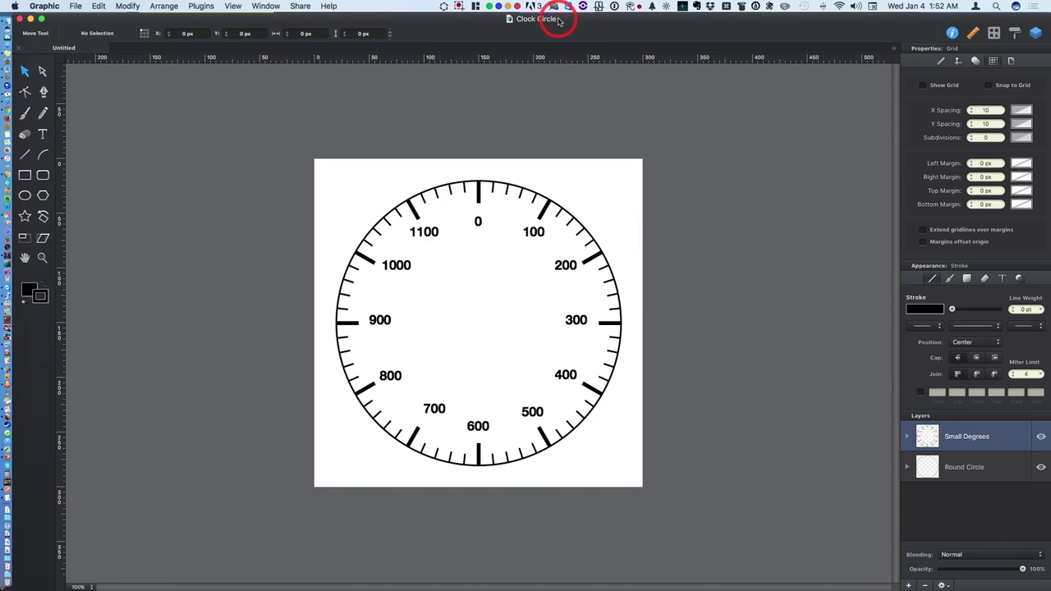
- Close the Graphic drawing, open Clock Circle.gif from the desktop in Preview, and move it right
{"action": "left_click", "coordinate": [19, 19]}
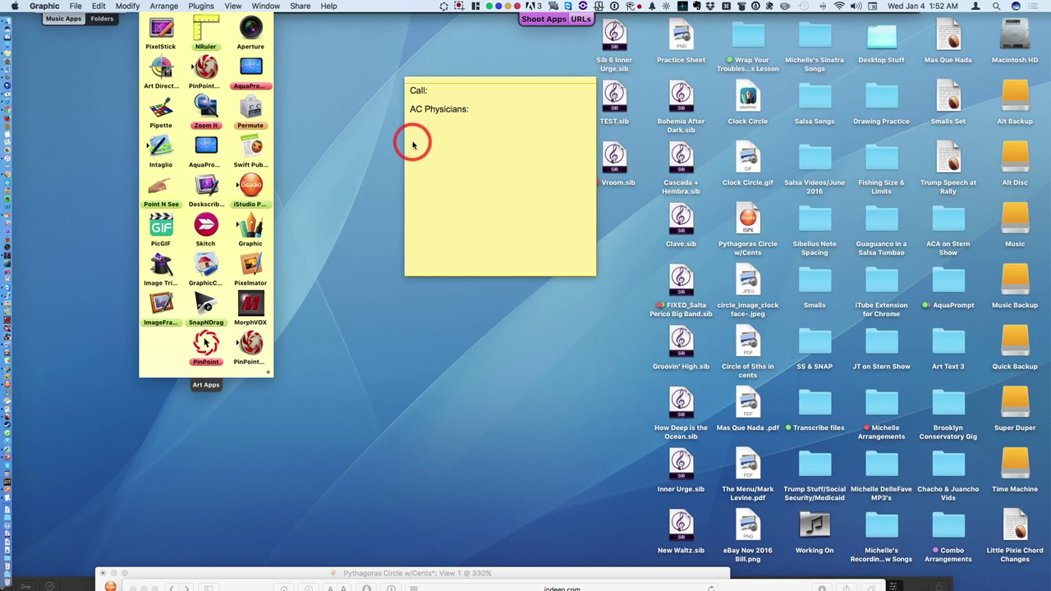
{"action": "double_click", "coordinate": [748, 167]}
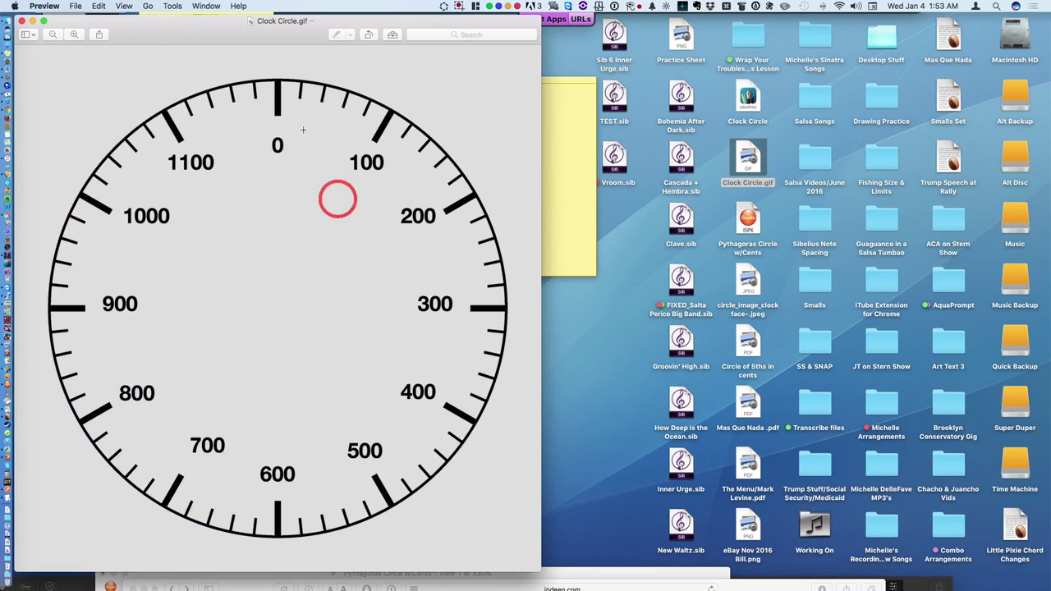
{"action": "left_click_drag", "start_coordinate": [146, 35], "coordinate": [608, 38]}
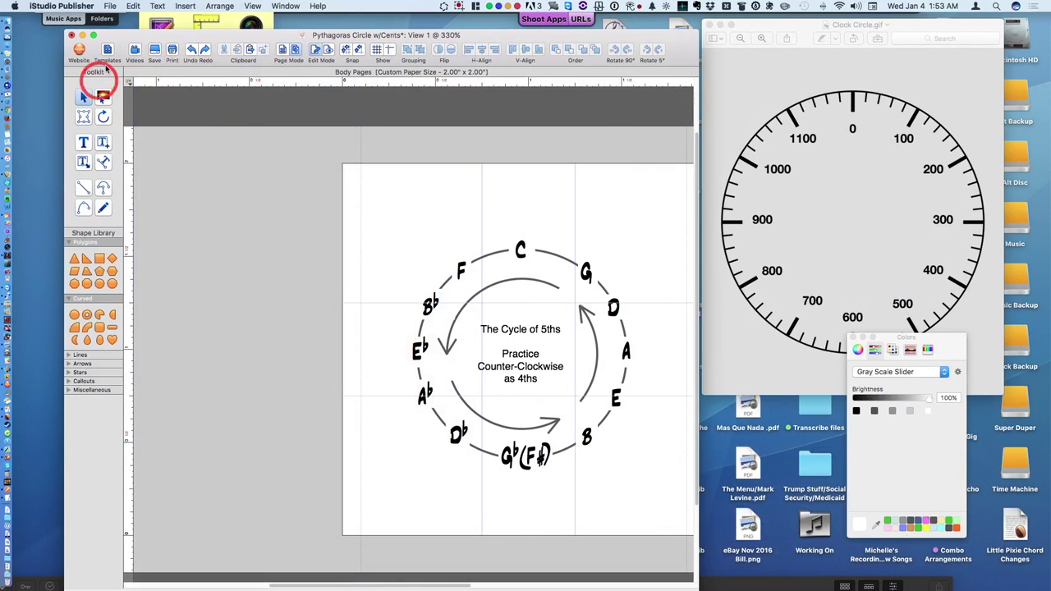
- Centre the Cycle of 5ths graphic and the clock dial on the page, then deselect
{"action": "left_click", "coordinate": [99, 19]}
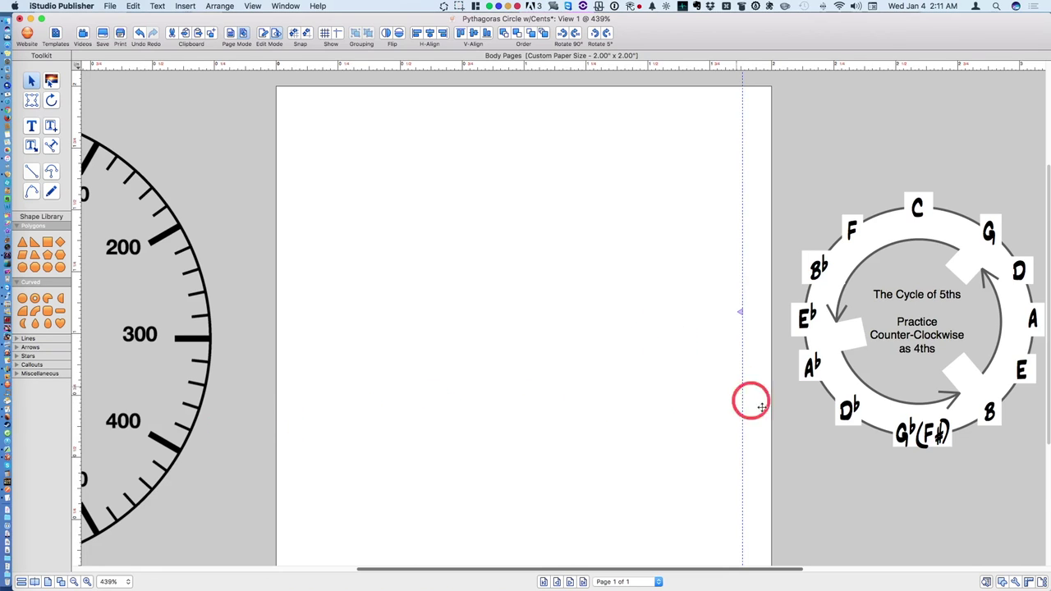
{"action": "key", "text": "super+a"}
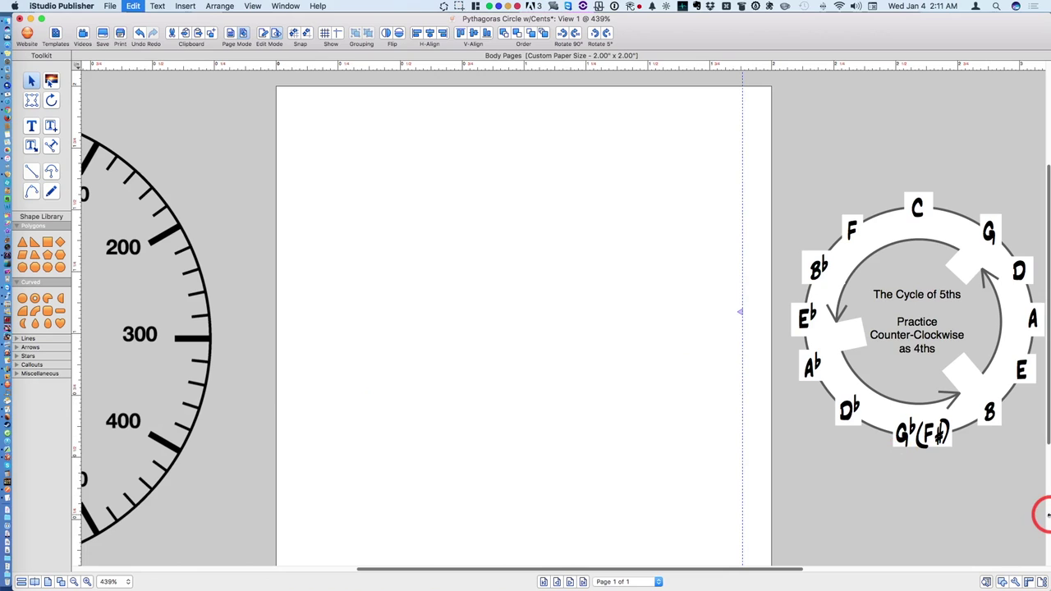
{"action": "key", "text": "super+z"}
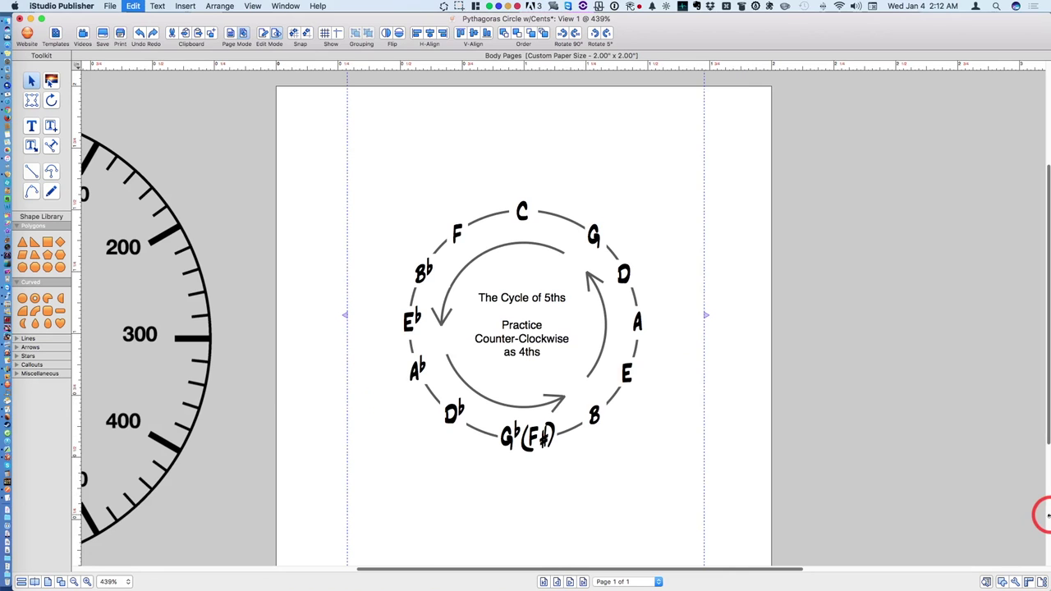
{"action": "key", "text": "super+z"}
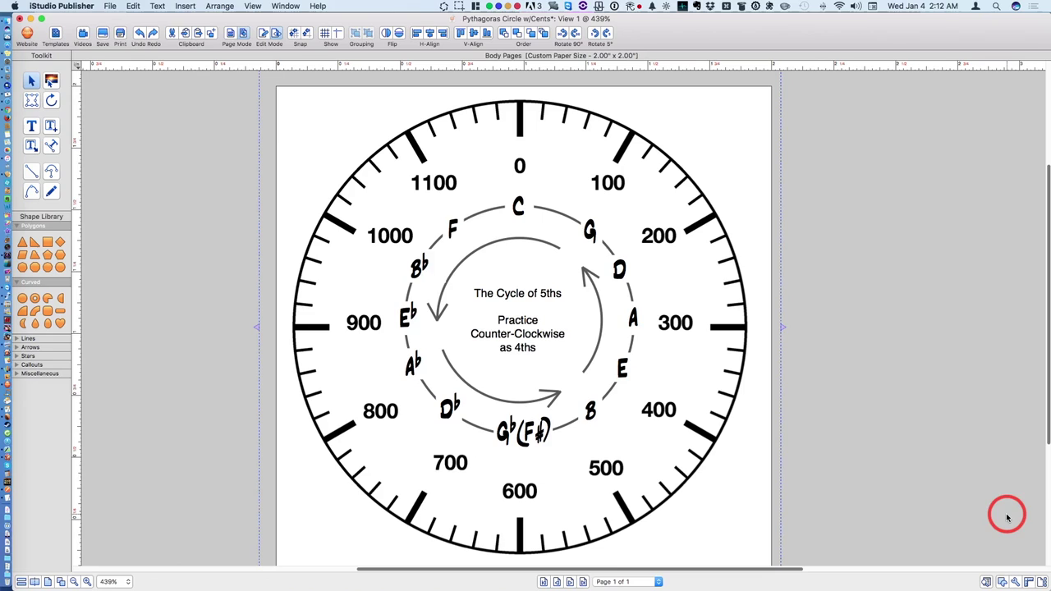
{"action": "left_click", "coordinate": [962, 489]}
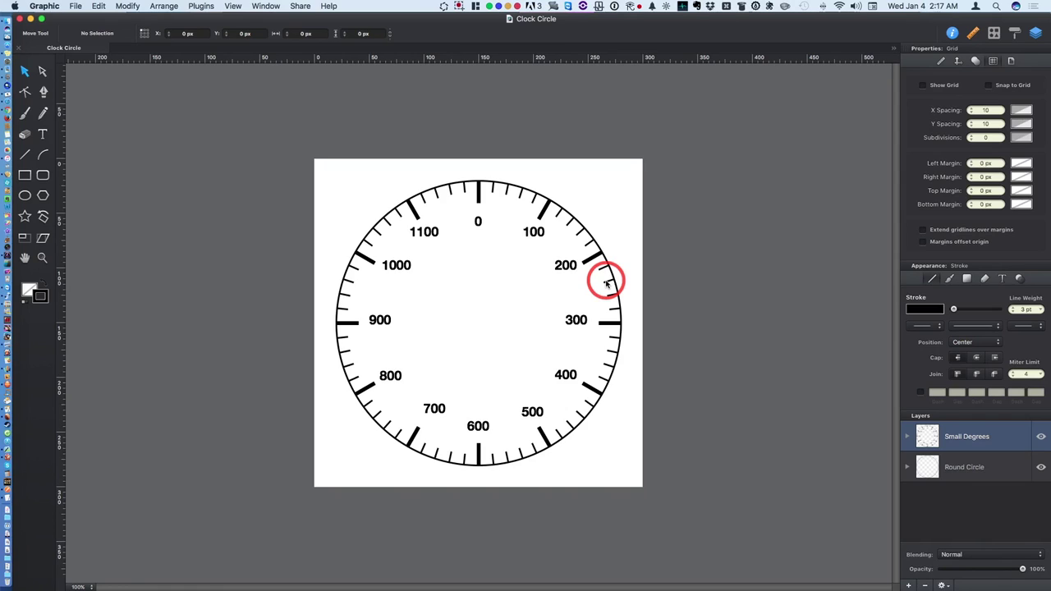
{"action": "left_click", "coordinate": [606, 283]}
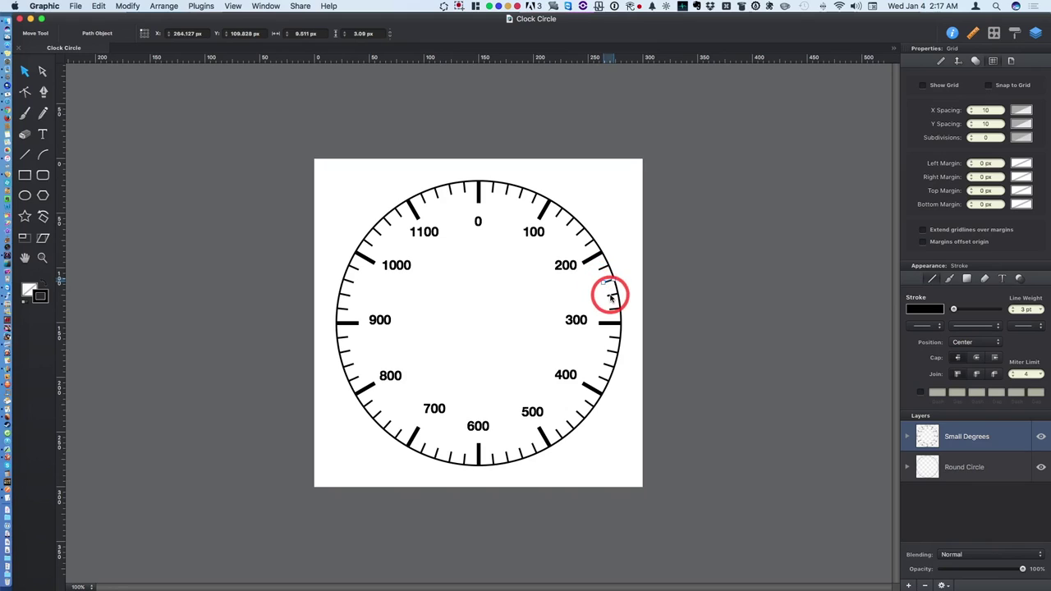
{"action": "left_click", "coordinate": [611, 294], "text": "shift"}
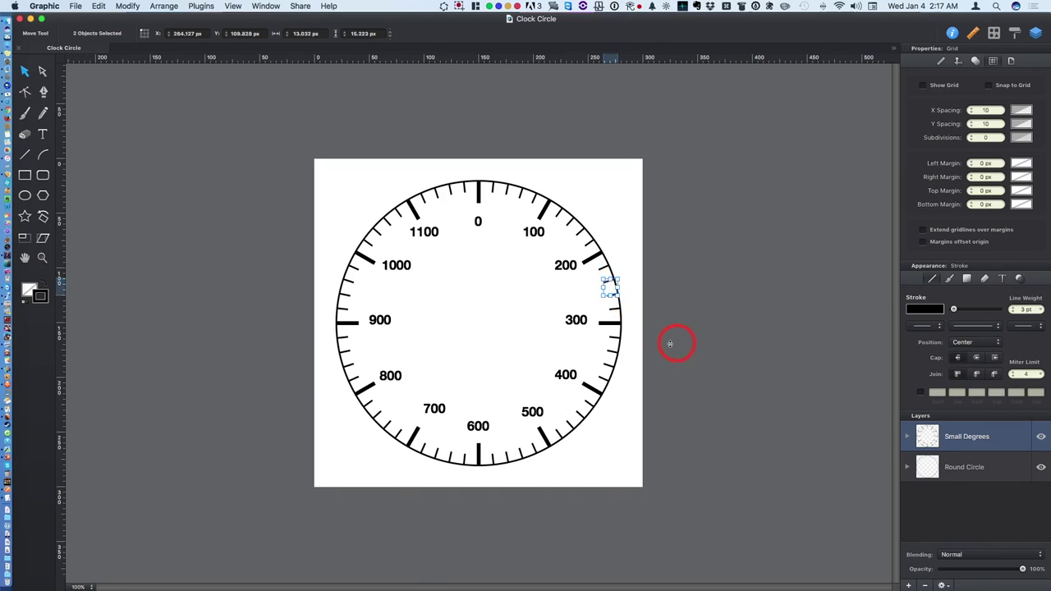
{"action": "left_click", "coordinate": [611, 351], "text": "shift"}
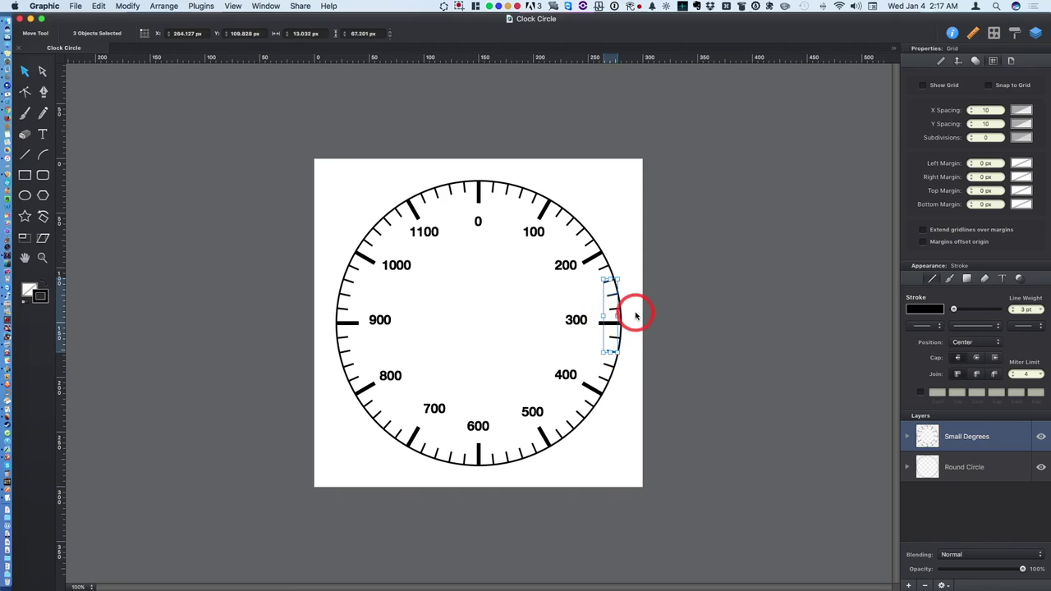
{"action": "left_click_drag", "start_coordinate": [617, 316], "coordinate": [615, 316]}
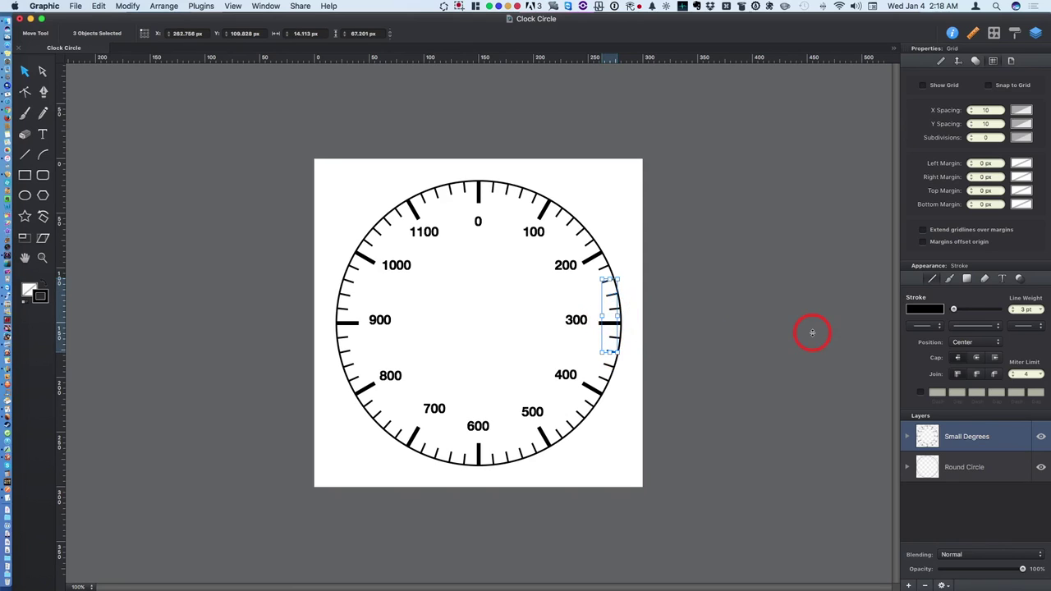
{"action": "left_click", "coordinate": [1013, 309]}
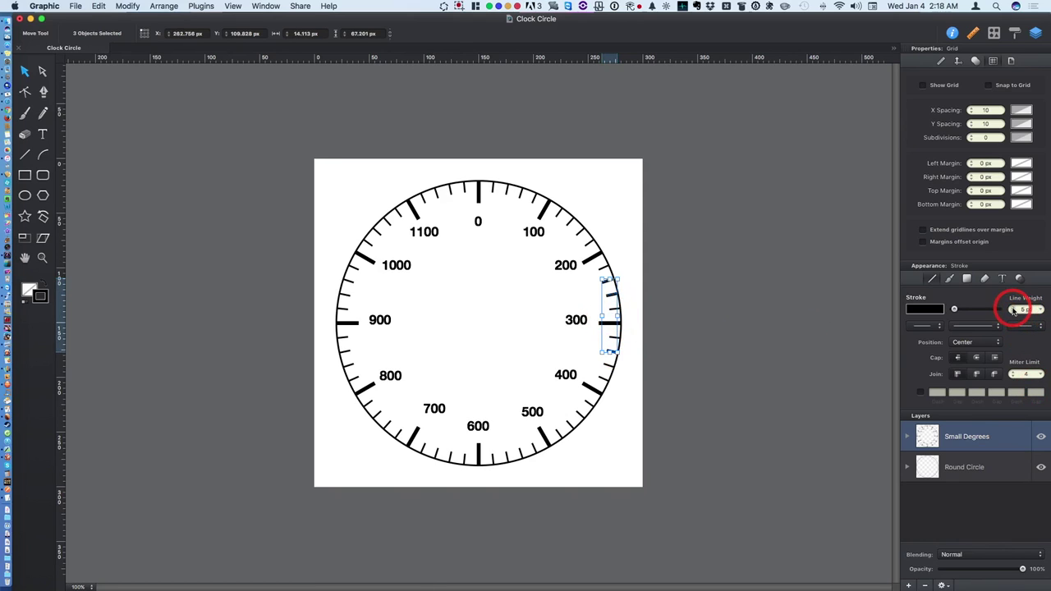
{"action": "left_click", "coordinate": [1015, 310]}
{"action": "left_click", "coordinate": [738, 333]}
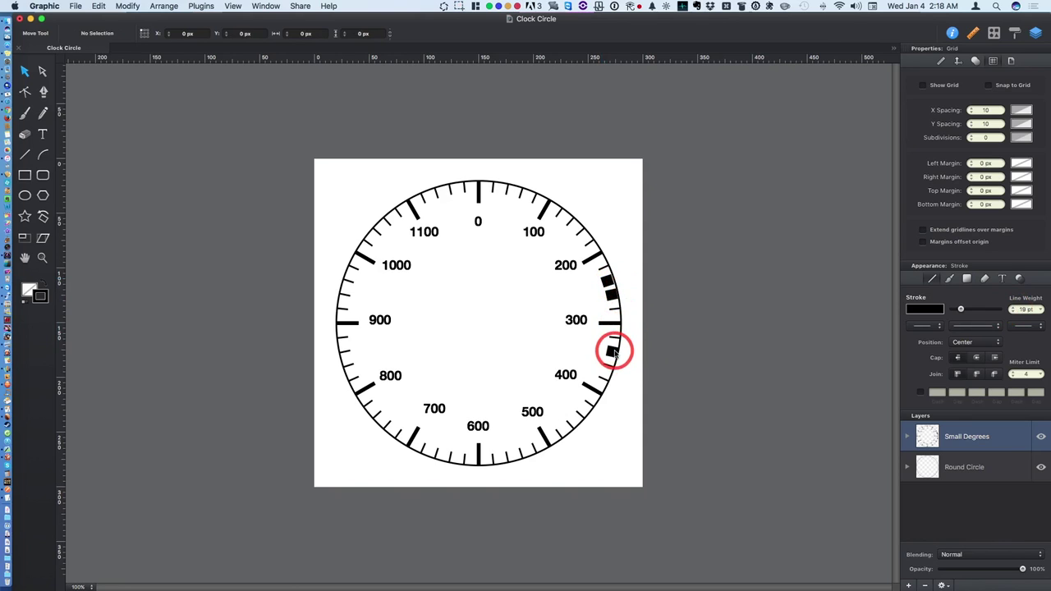
{"action": "key", "text": "super+z"}
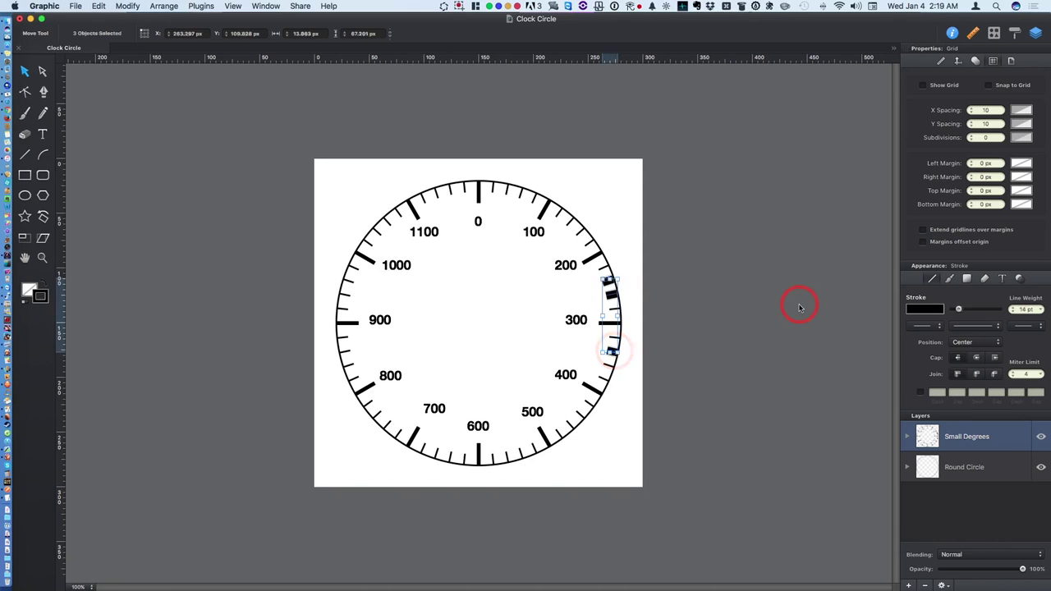
{"action": "key", "text": "Left"}
{"action": "key", "text": "Left"}
{"action": "key", "text": "Left"}
{"action": "key", "text": "Left"}
{"action": "key", "text": "Left"}
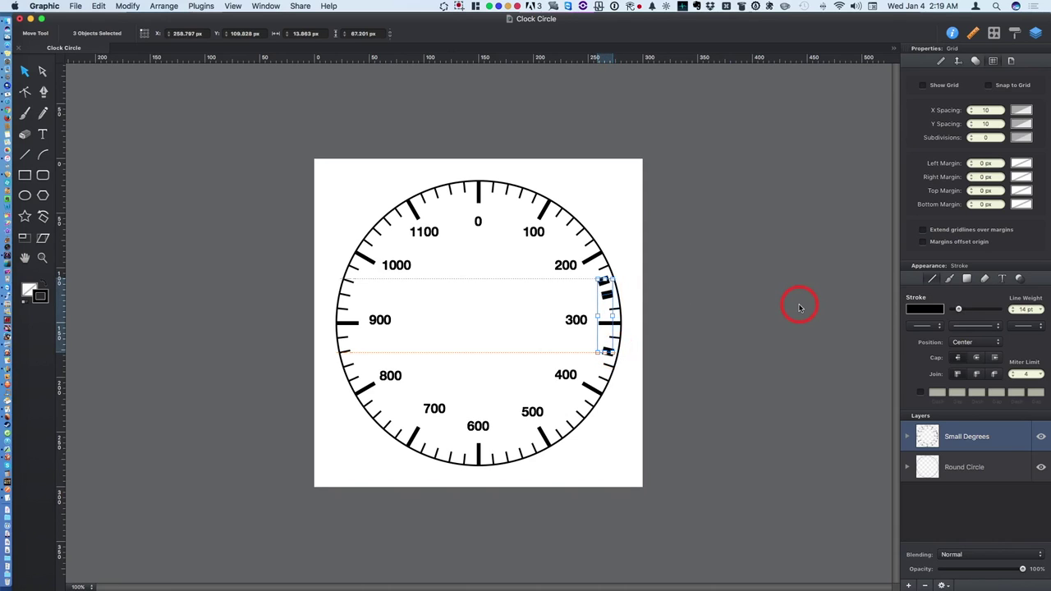
{"action": "key", "text": "Left"}
{"action": "key", "text": "Left"}
{"action": "key", "text": "Left"}
{"action": "key", "text": "Left"}
{"action": "key", "text": "Left"}
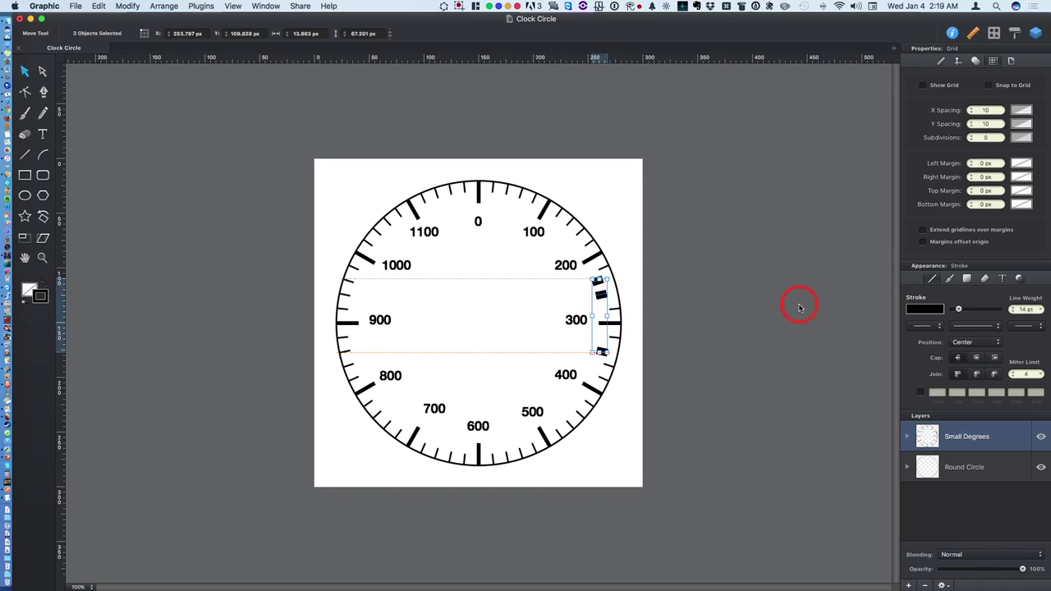
{"action": "key", "text": "Left"}
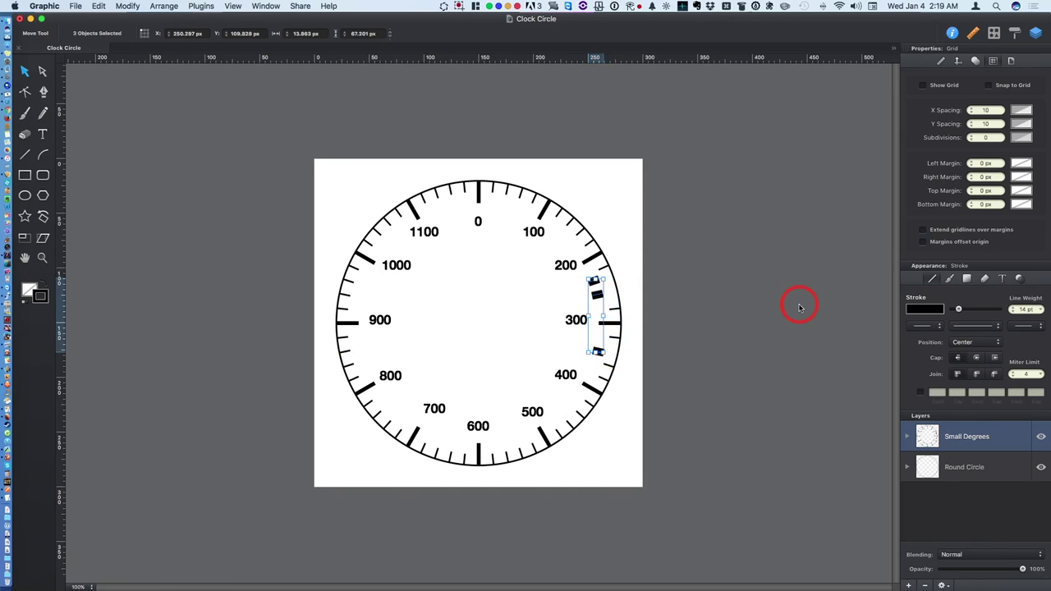
{"action": "key", "text": "Right"}
{"action": "key", "text": "Right"}
{"action": "key", "text": "Right"}
{"action": "key", "text": "Right"}
{"action": "key", "text": "Right"}
{"action": "key", "text": "Right"}
{"action": "key", "text": "Right"}
{"action": "key", "text": "Right"}
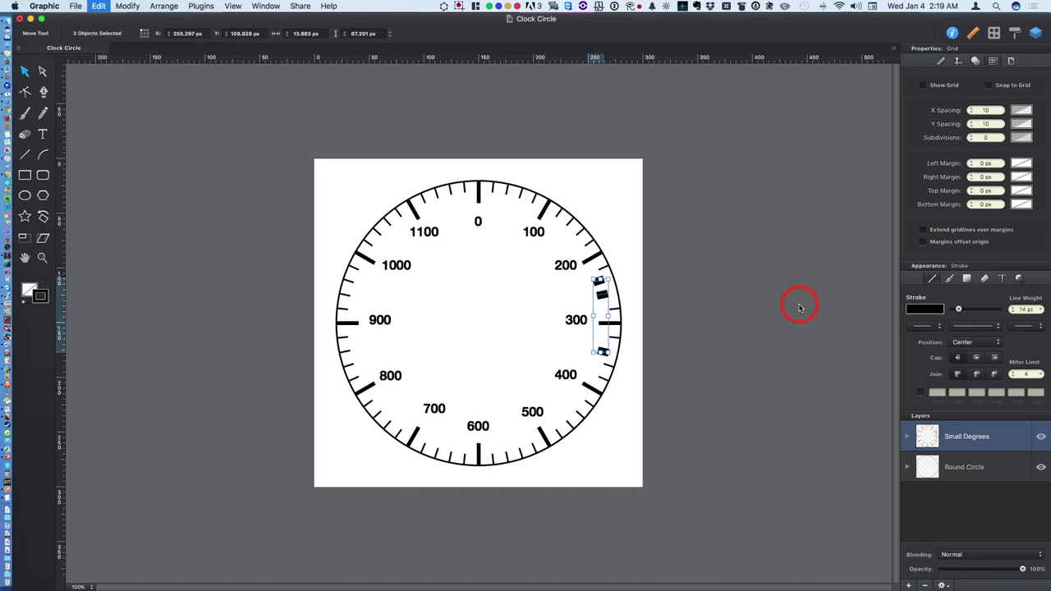
{"action": "key", "text": "super+z"}
{"action": "key", "text": "super+z"}
{"action": "key", "text": "super+z"}
{"action": "key", "text": "super+z"}
{"action": "key", "text": "super+z"}
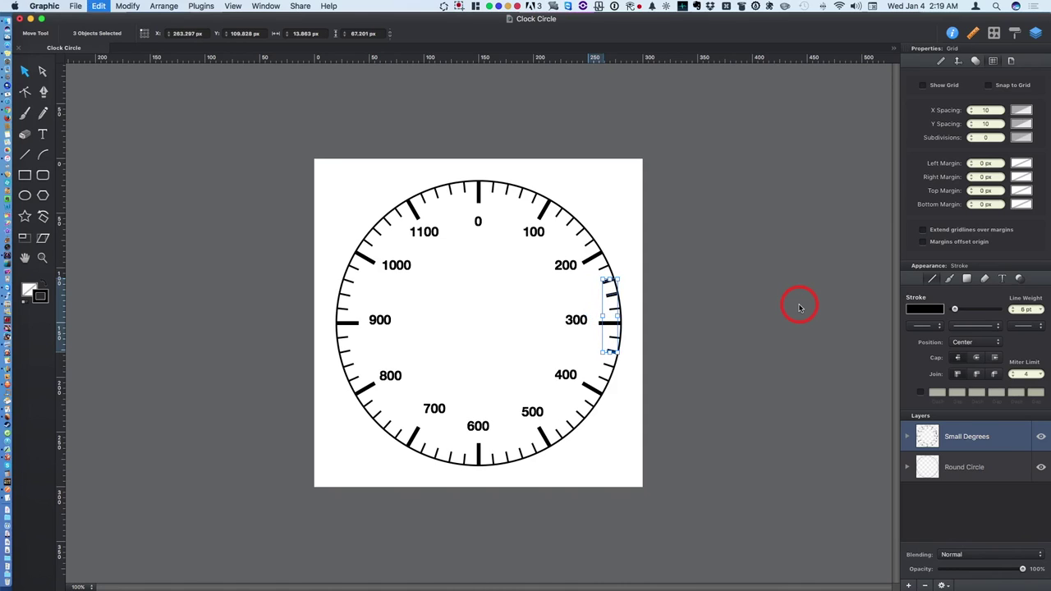
{"action": "left_click", "coordinate": [711, 306]}
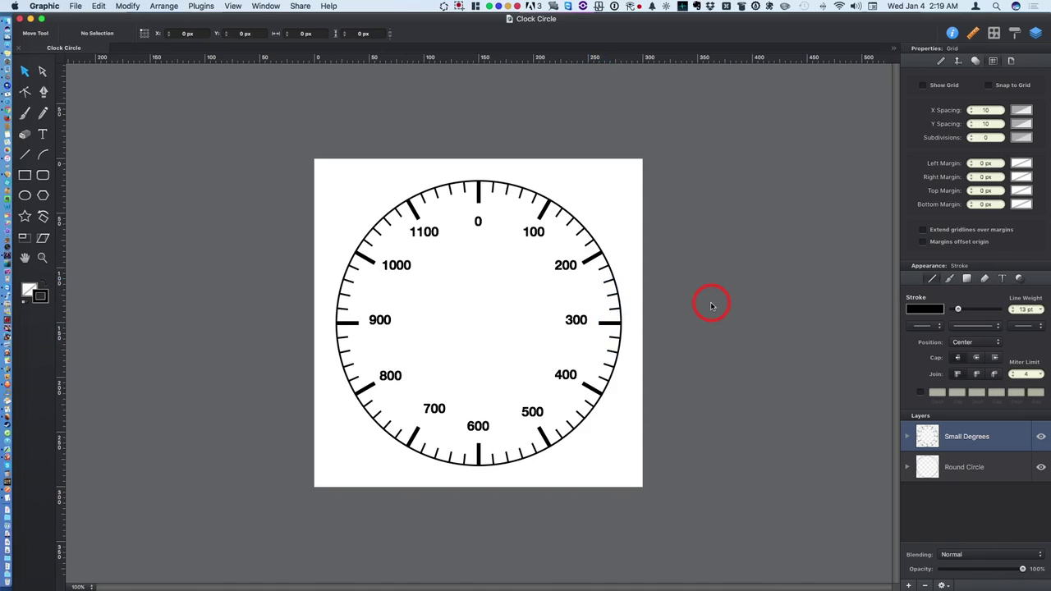